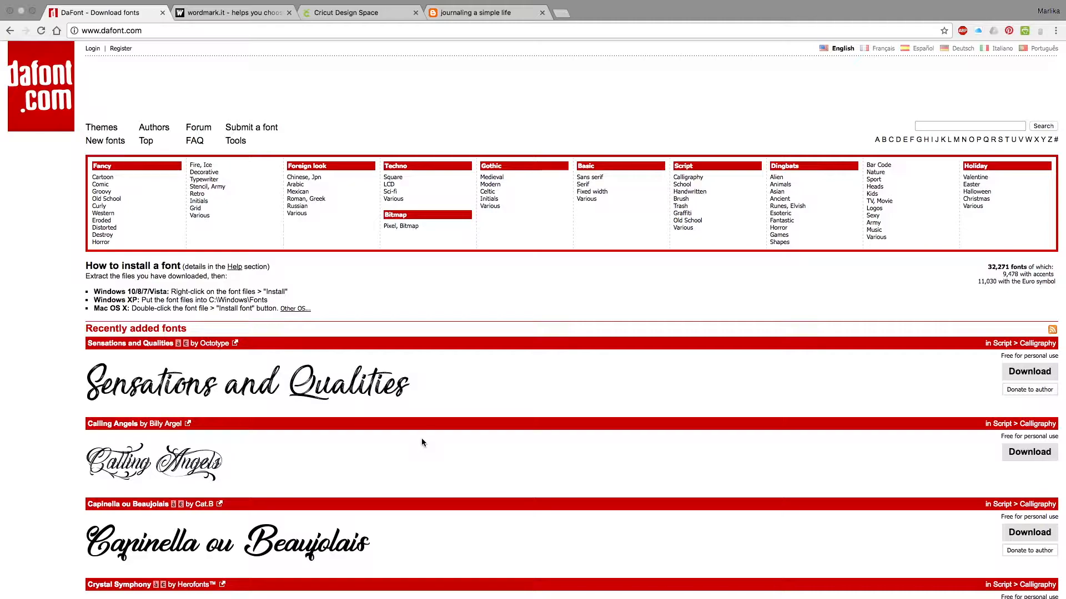
Download the DK Entourage font from DaFont's recently added fonts.
scroll(421, 443, down, 3)
scroll(423, 442, down, 5)
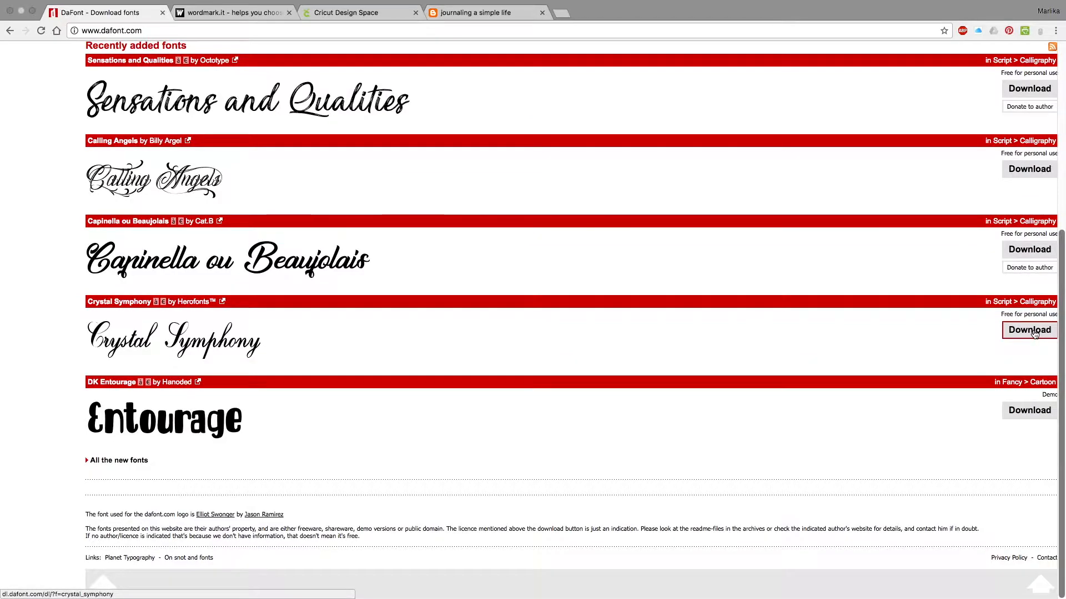
click(1026, 414)
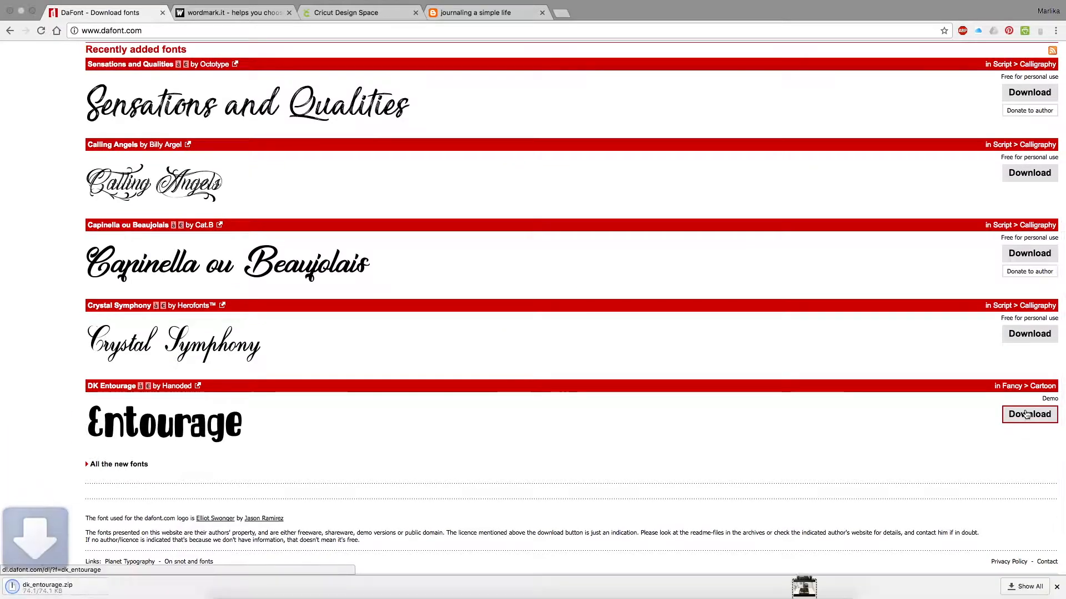
scroll(83, 483, up, 2)
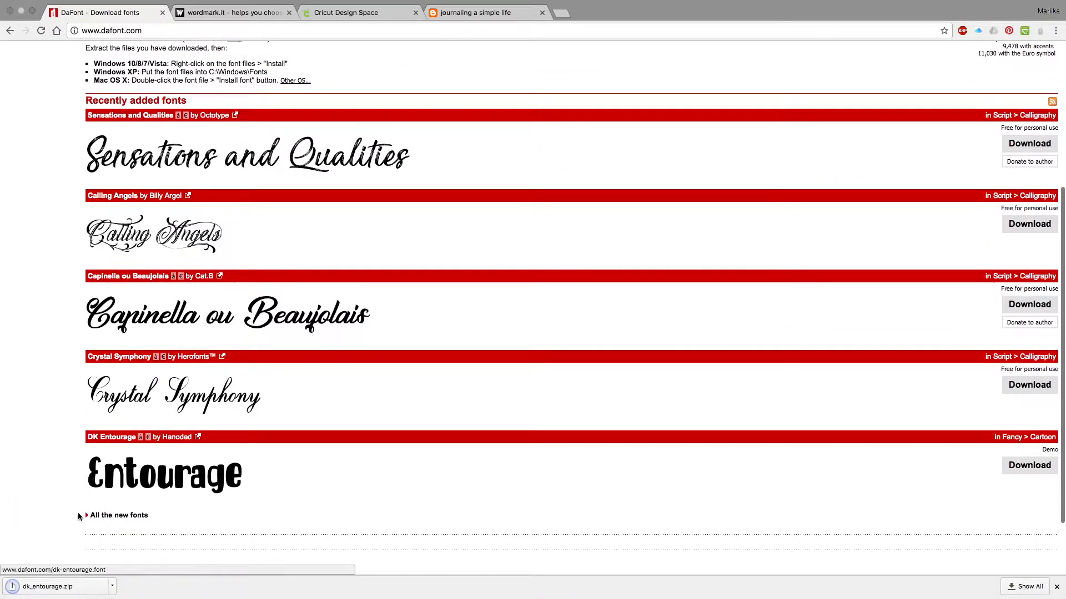
scroll(78, 523, down, 1)
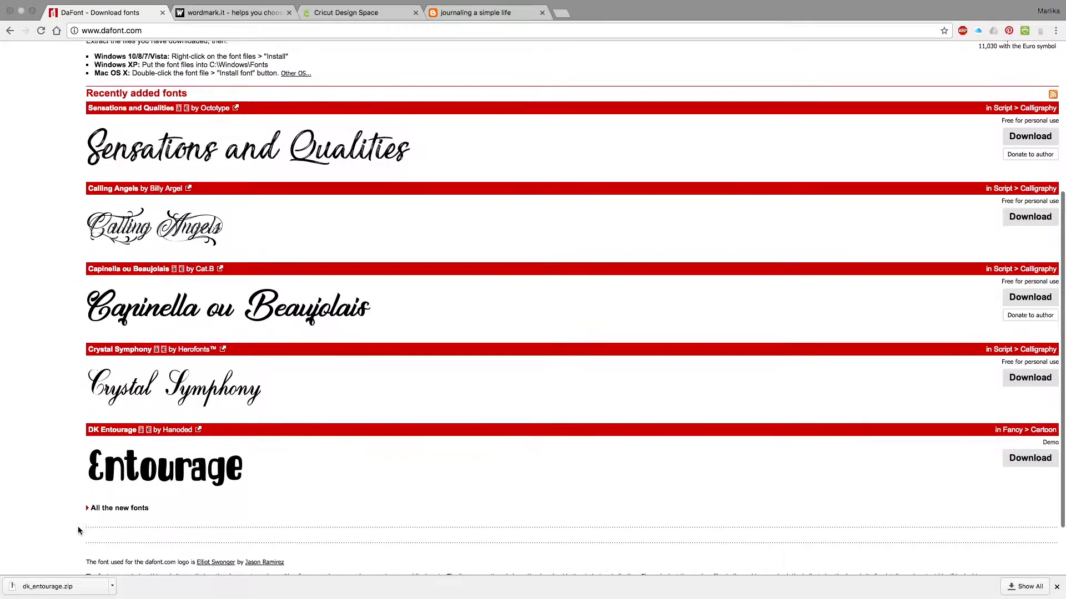
Unpack the downloaded dk_entourage.zip and install DK Entourage.otf, closing the font and folder windows when done.
click(50, 587)
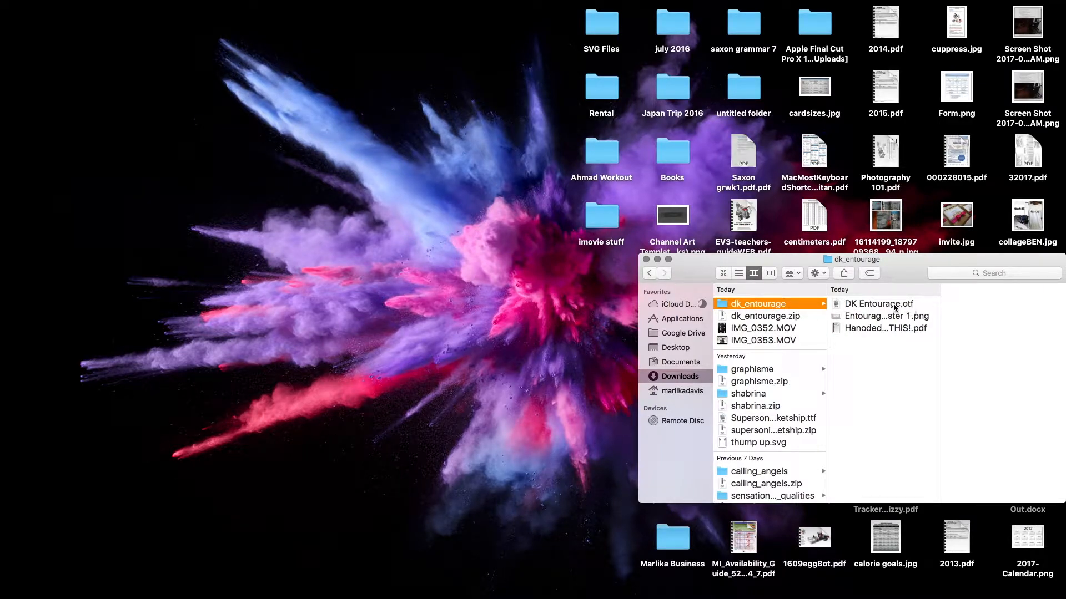
double_click(895, 305)
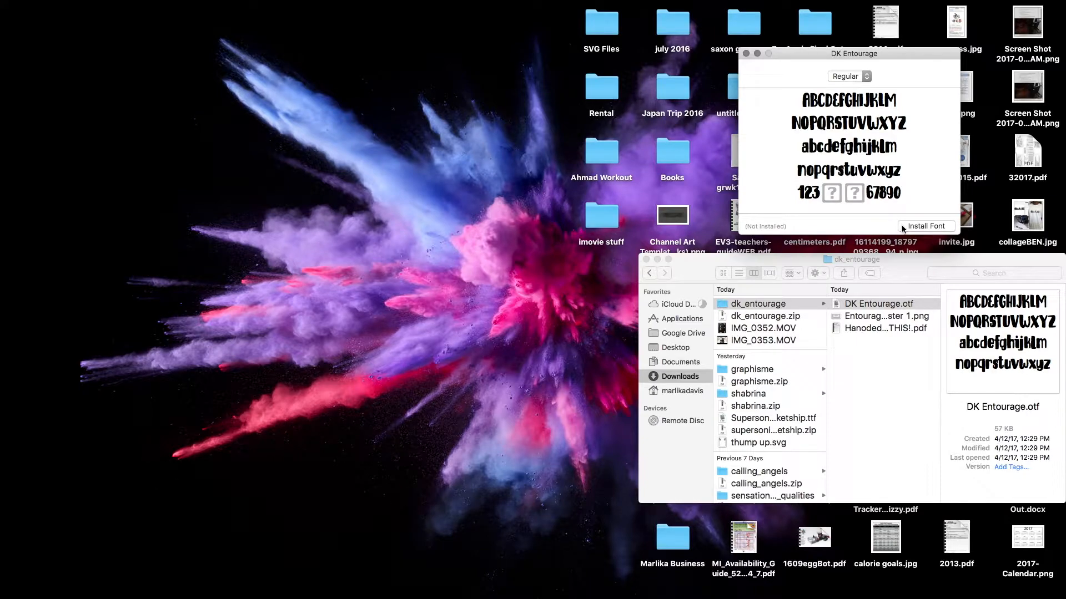
click(925, 226)
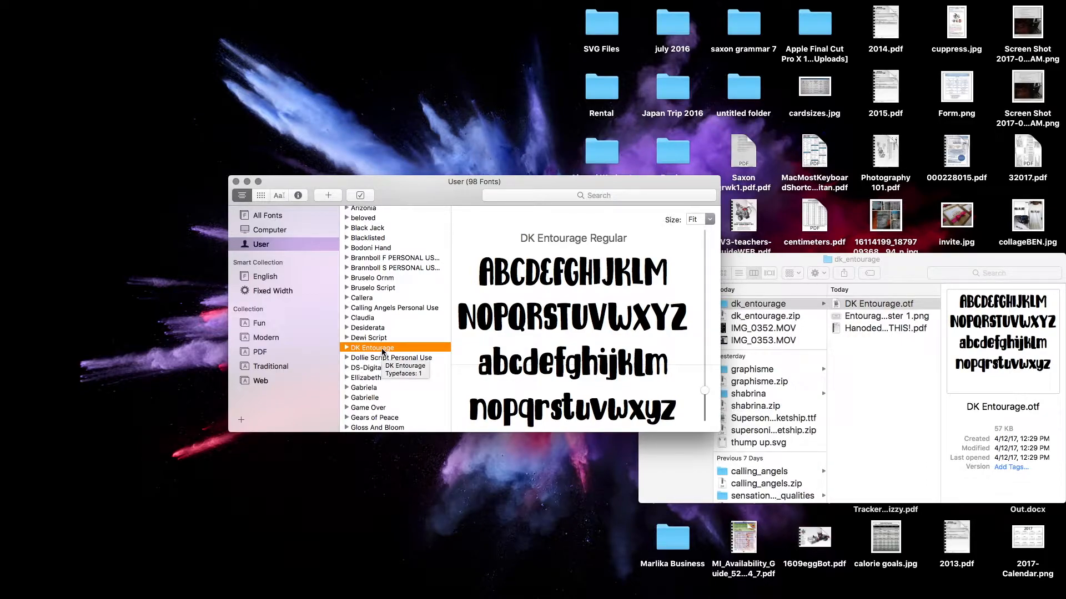
scroll(382, 351, down, 2)
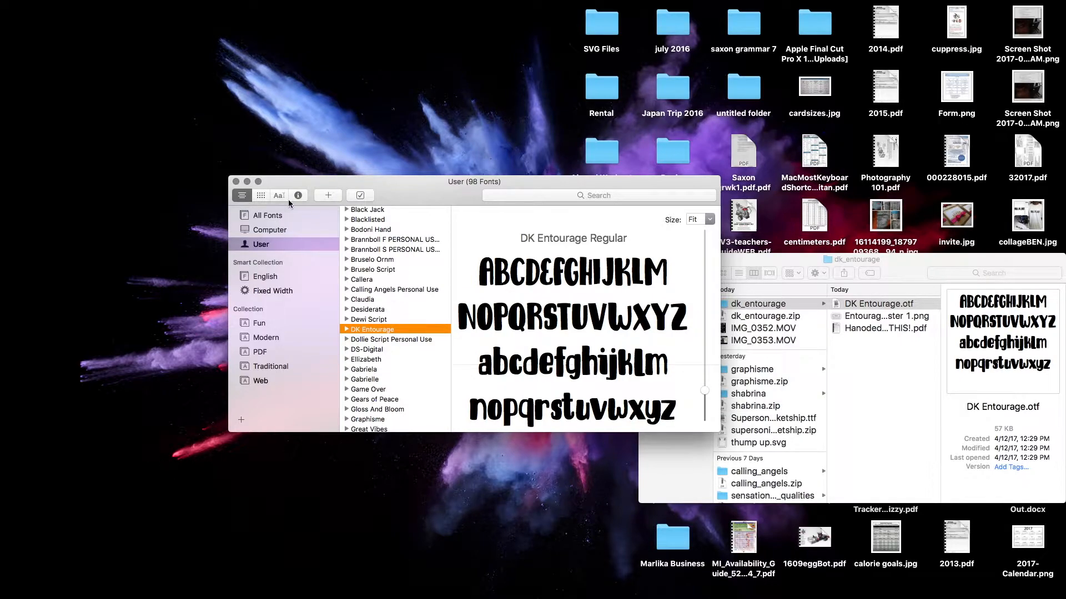
click(236, 182)
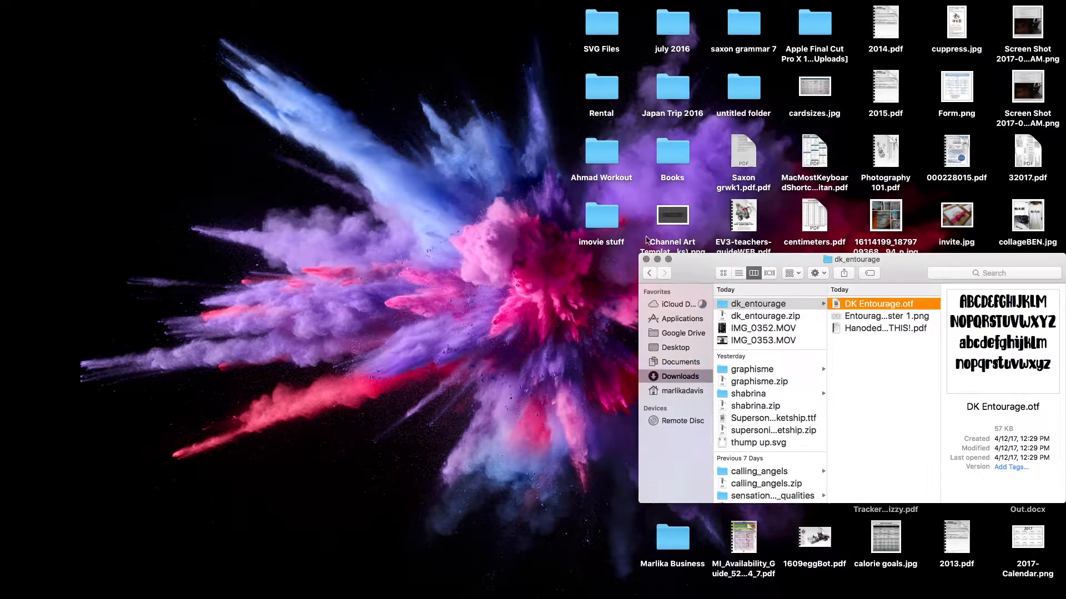
click(647, 260)
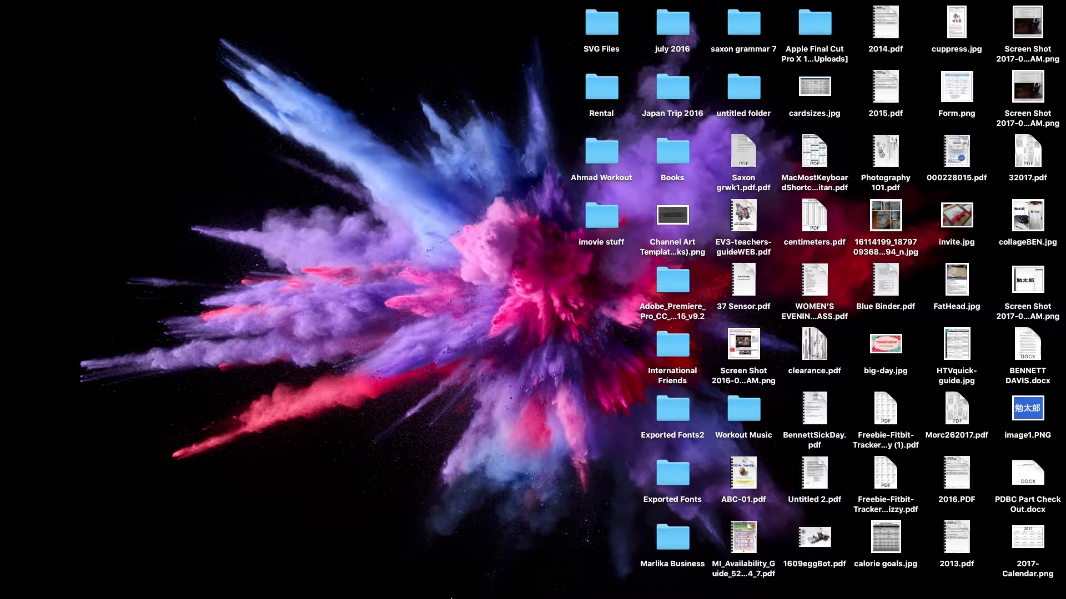
Switch back to Chrome and load previews of a first name in all installed fonts on wordmark.it.
mouse_move(430, 555)
click(381, 564)
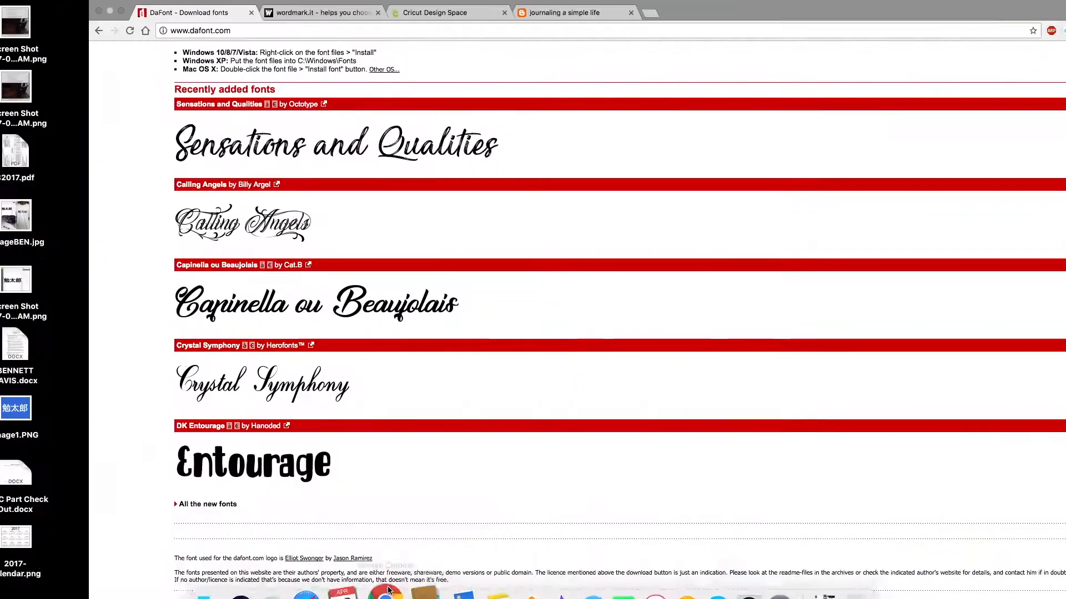
scroll(398, 441, up, 5)
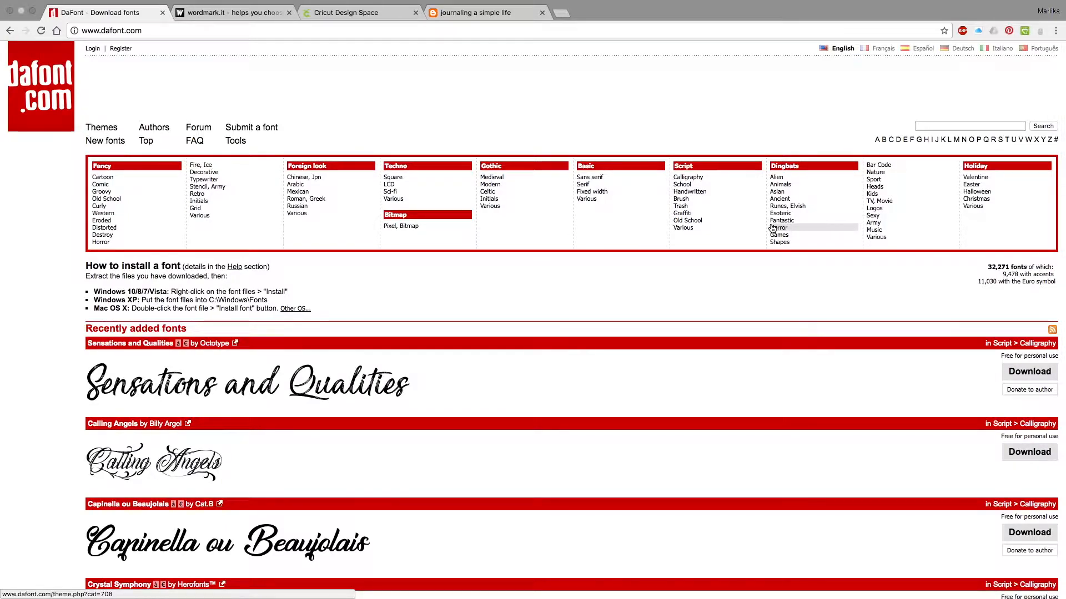
click(233, 12)
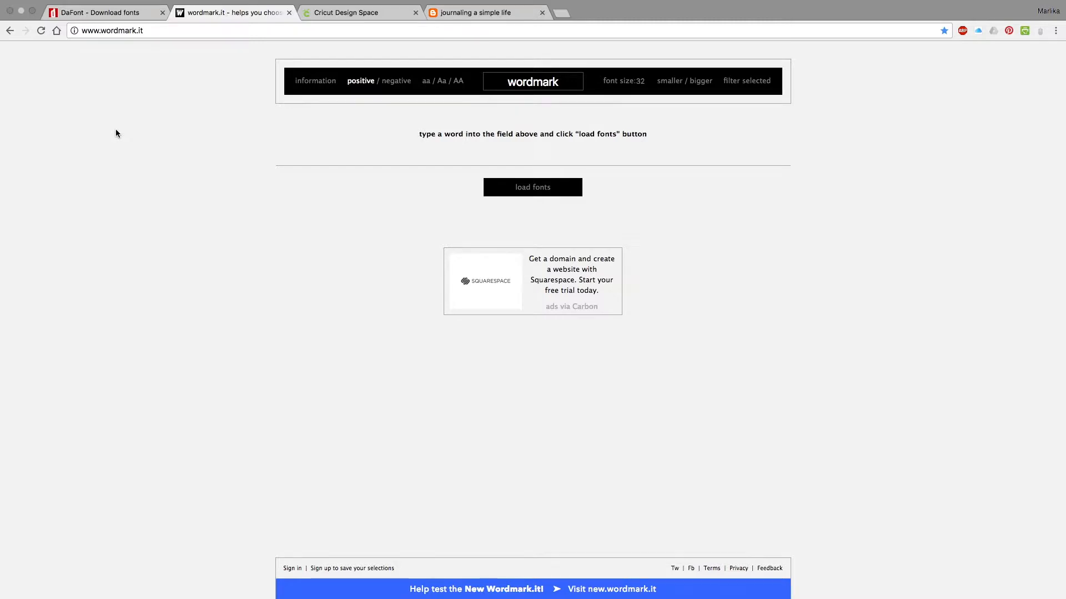
click(562, 81)
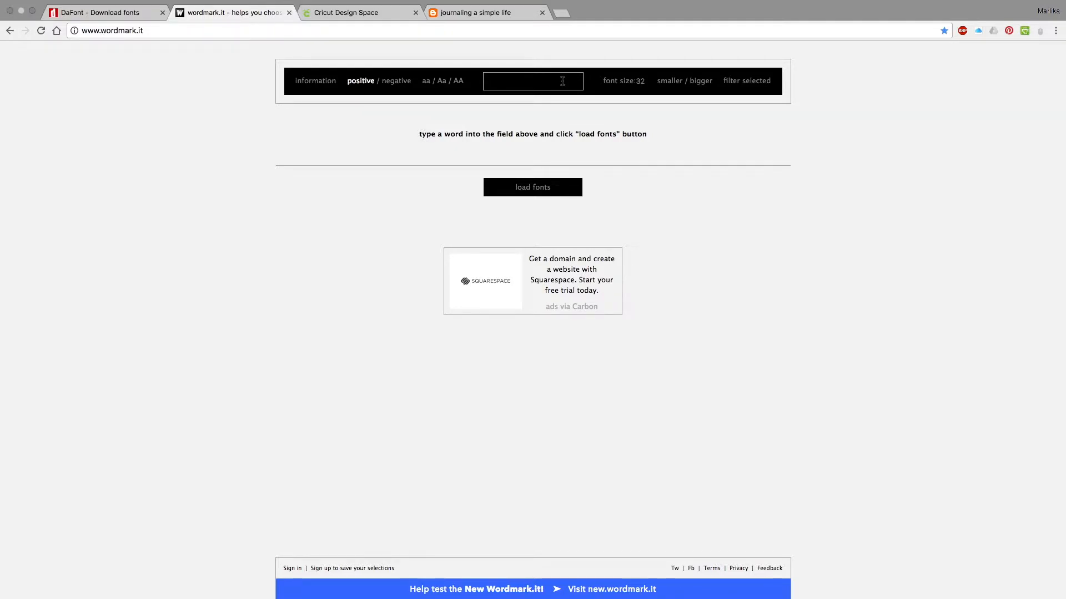
text(Marlika)
key(Return)
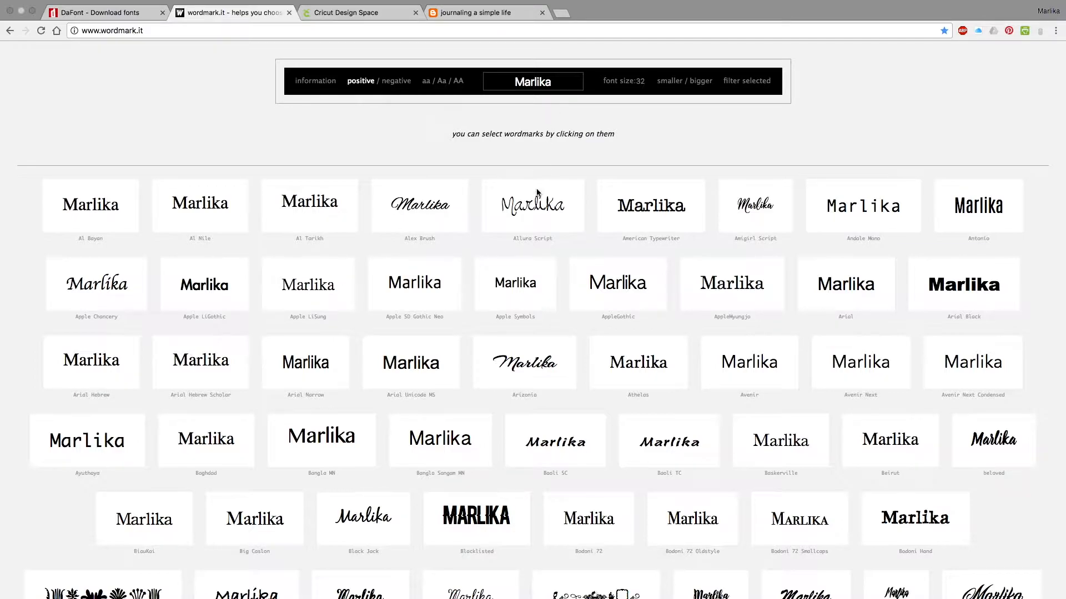
Look through the wordmark.it previews to compare how the name appears in each installed font.
scroll(543, 246, down, 1)
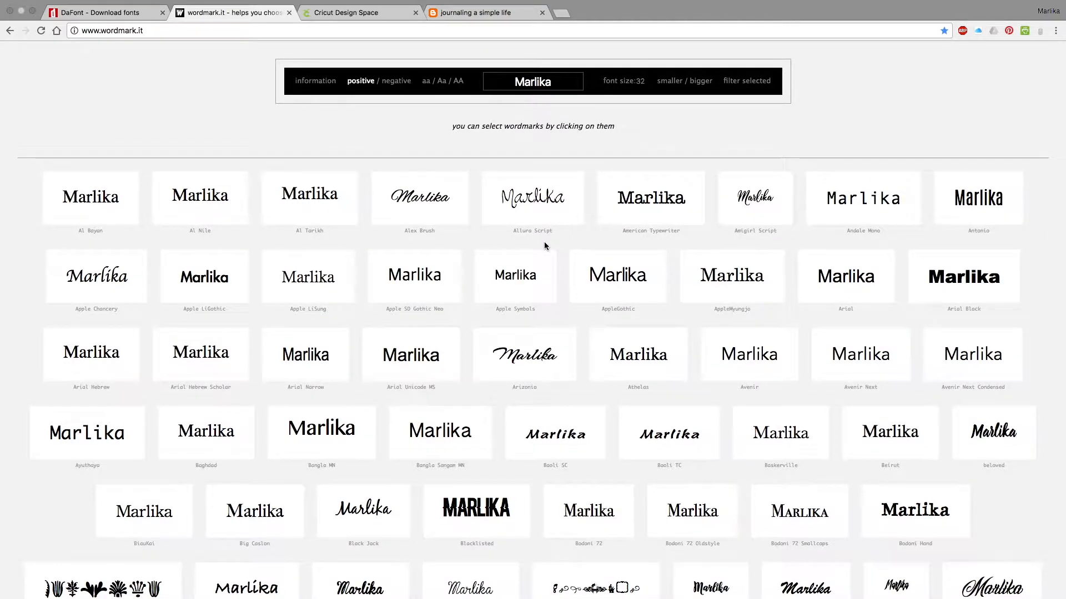
scroll(544, 246, down, 1)
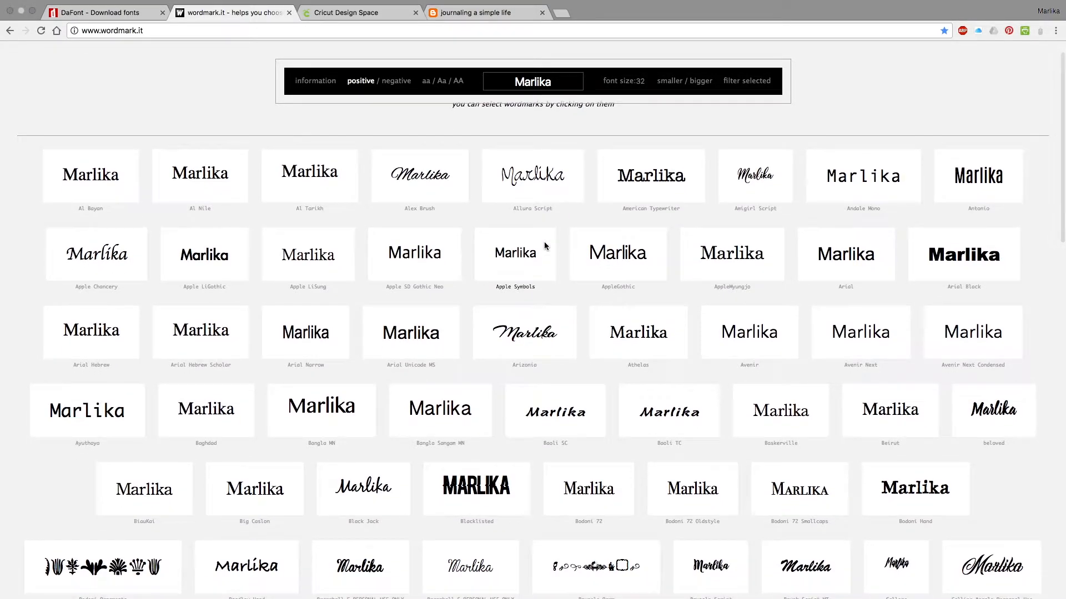
scroll(544, 243, down, 1)
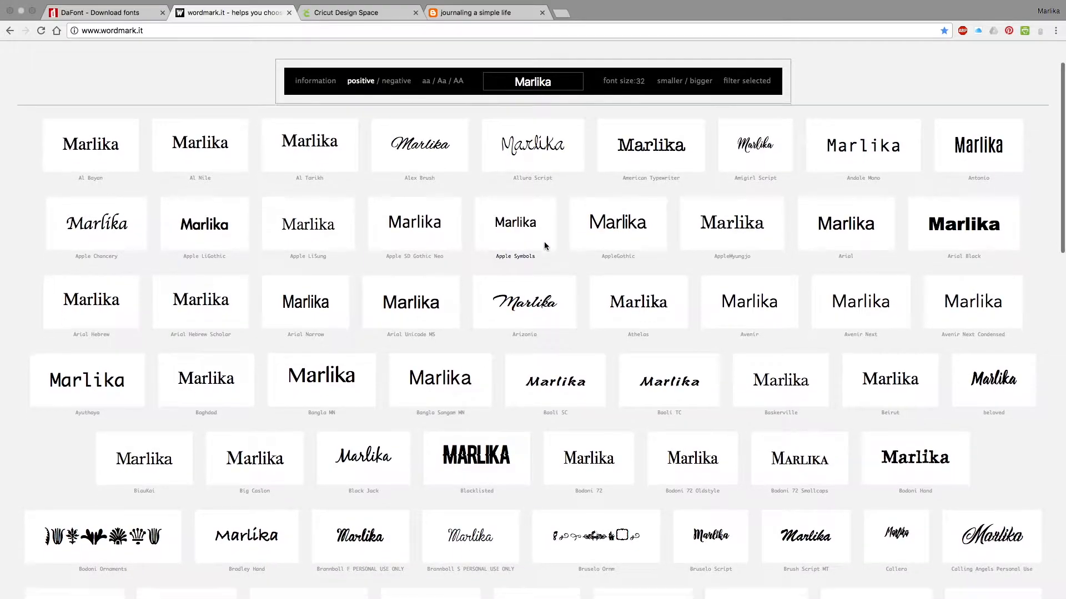
scroll(544, 246, down, 2)
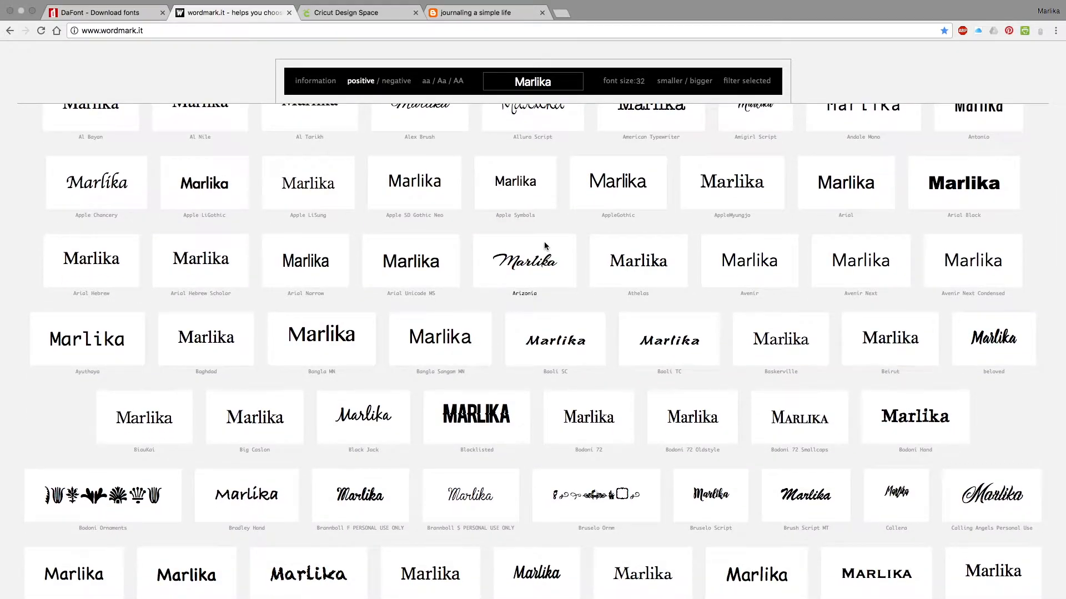
scroll(544, 246, down, 4)
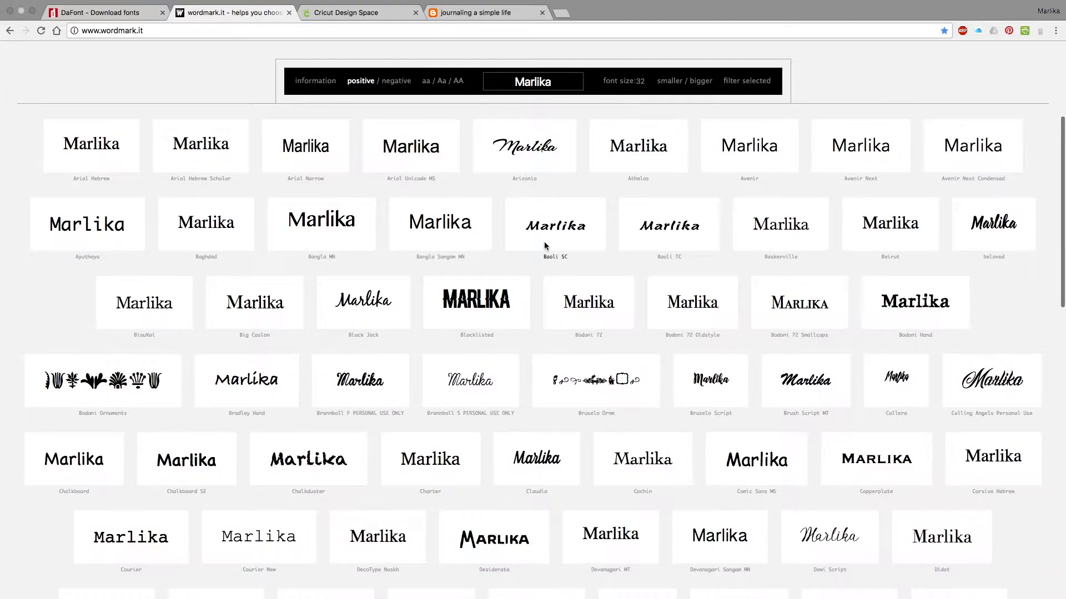
scroll(544, 244, down, 4)
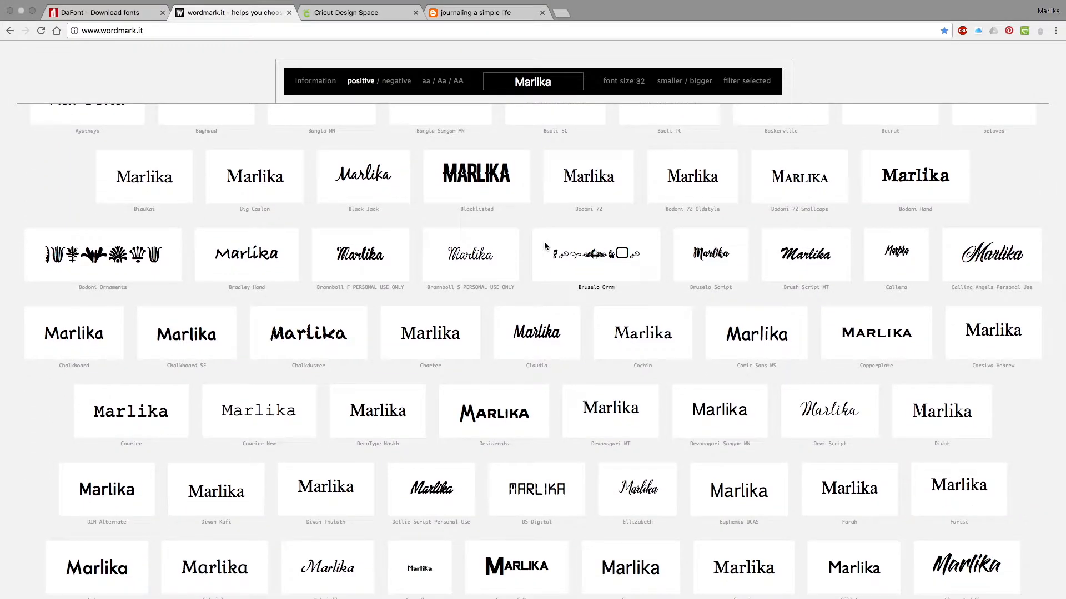
scroll(544, 243, down, 4)
scroll(544, 246, down, 5)
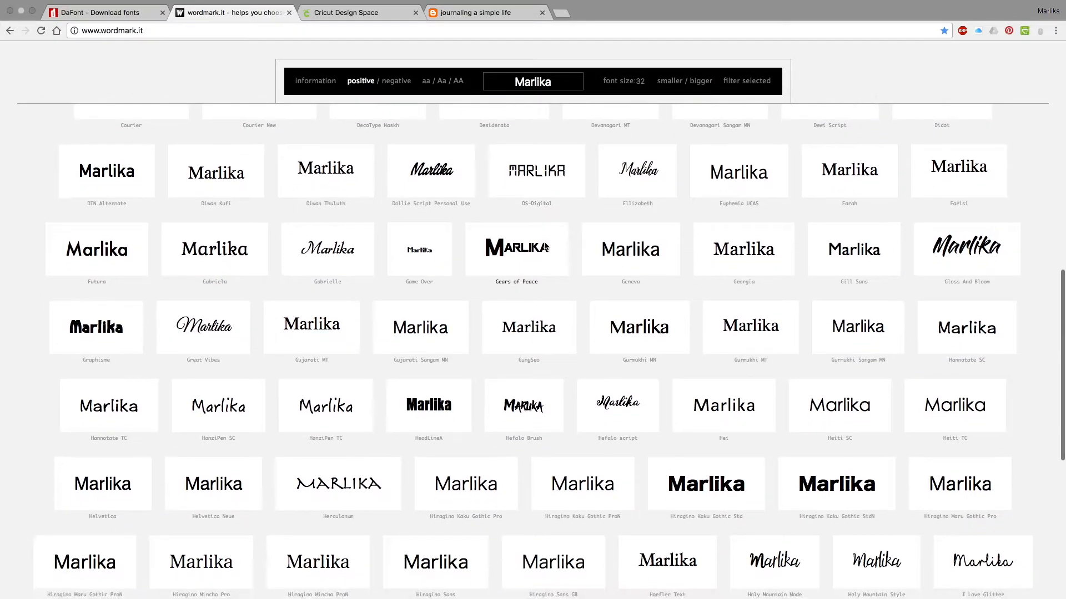
scroll(544, 246, down, 3)
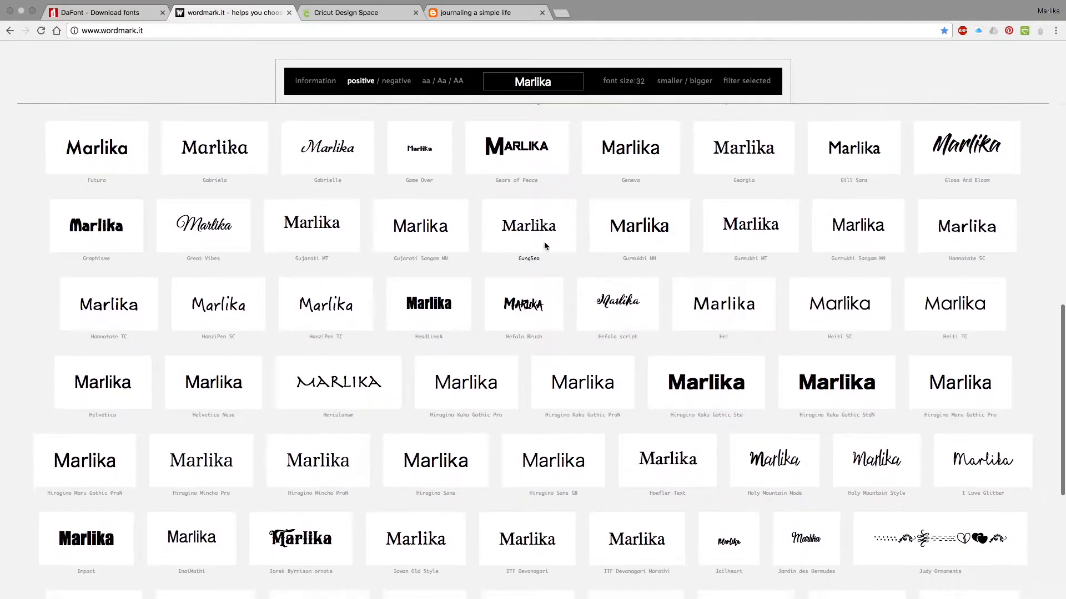
scroll(544, 246, up, 6)
scroll(544, 245, up, 12)
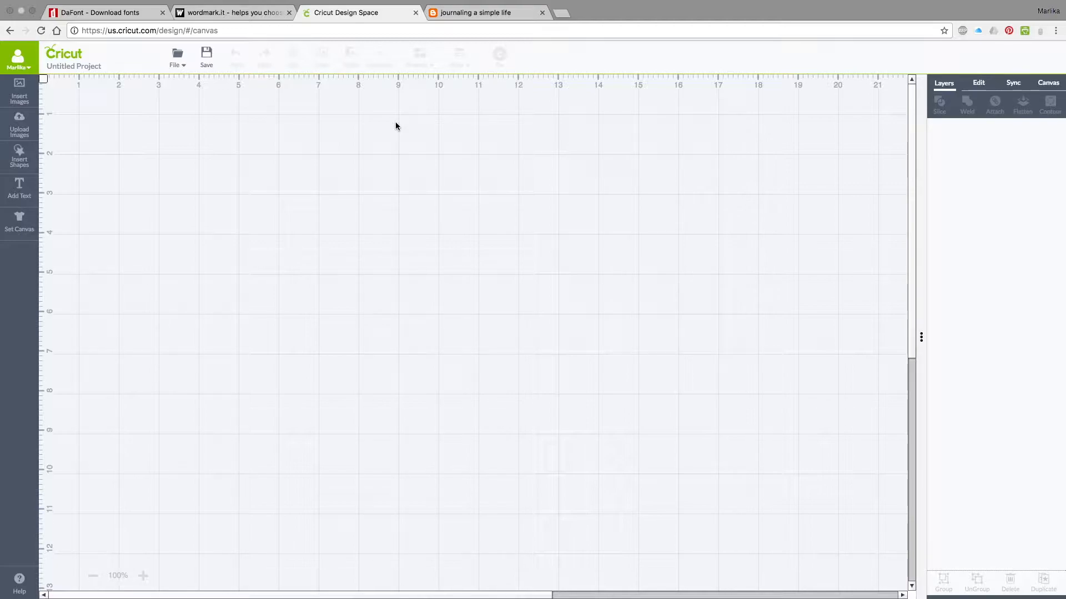
Open the Arrow Words post on the Journaling a Simple Life blog and download its ARROW_WORDS.svg file.
click(472, 17)
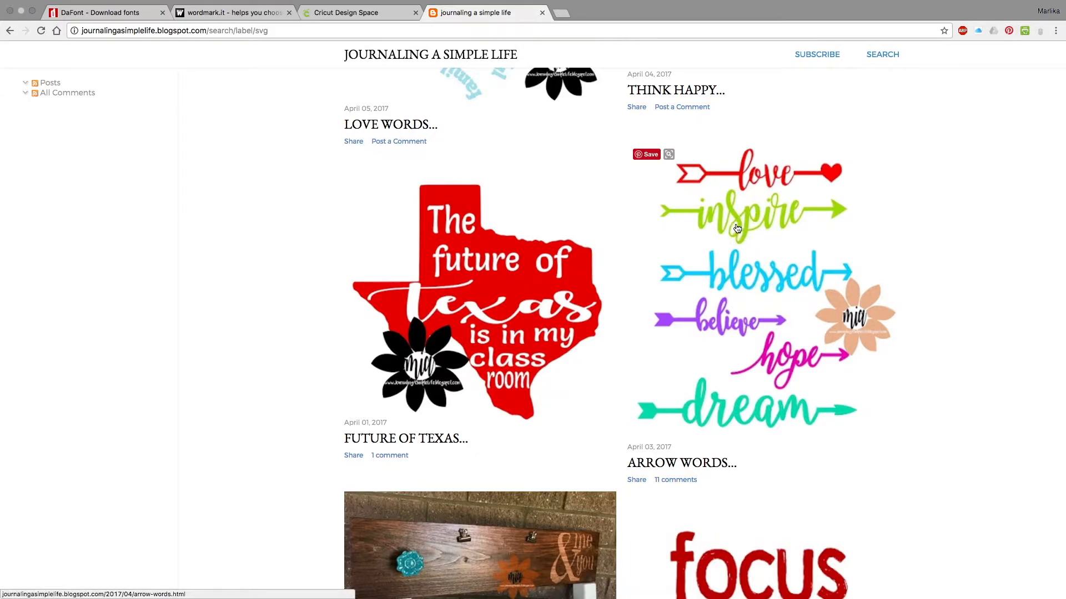
click(738, 272)
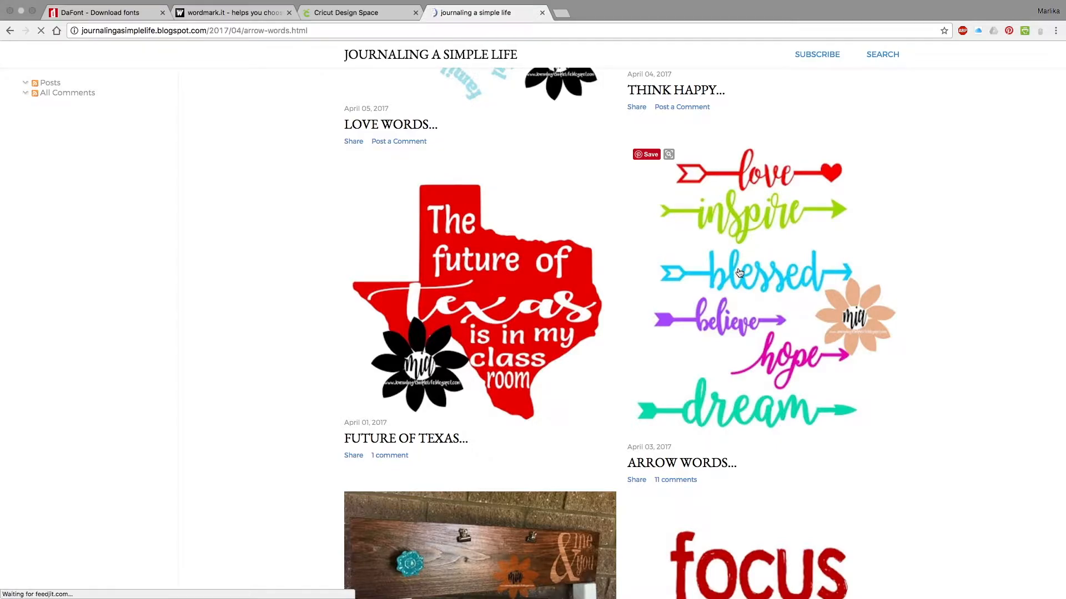
scroll(554, 447, down, 4)
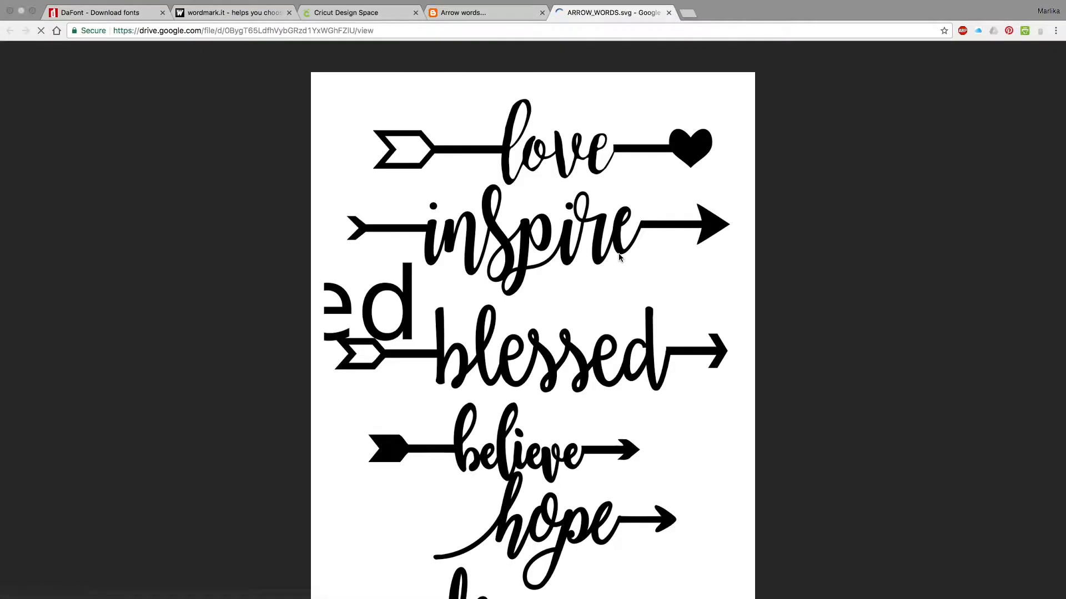
scroll(603, 335, down, 1)
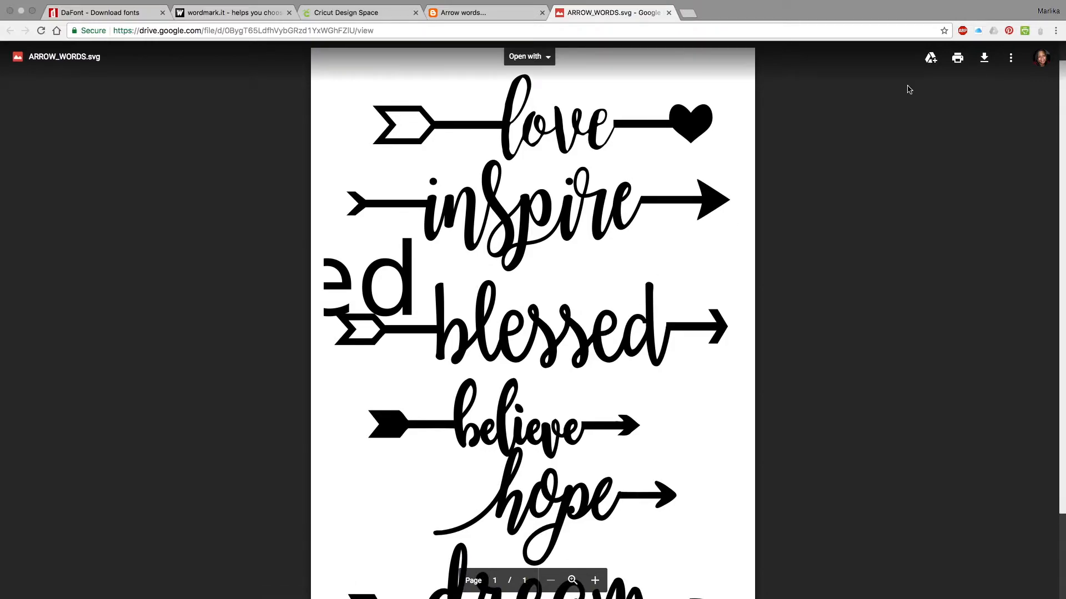
scroll(915, 95, down, 1)
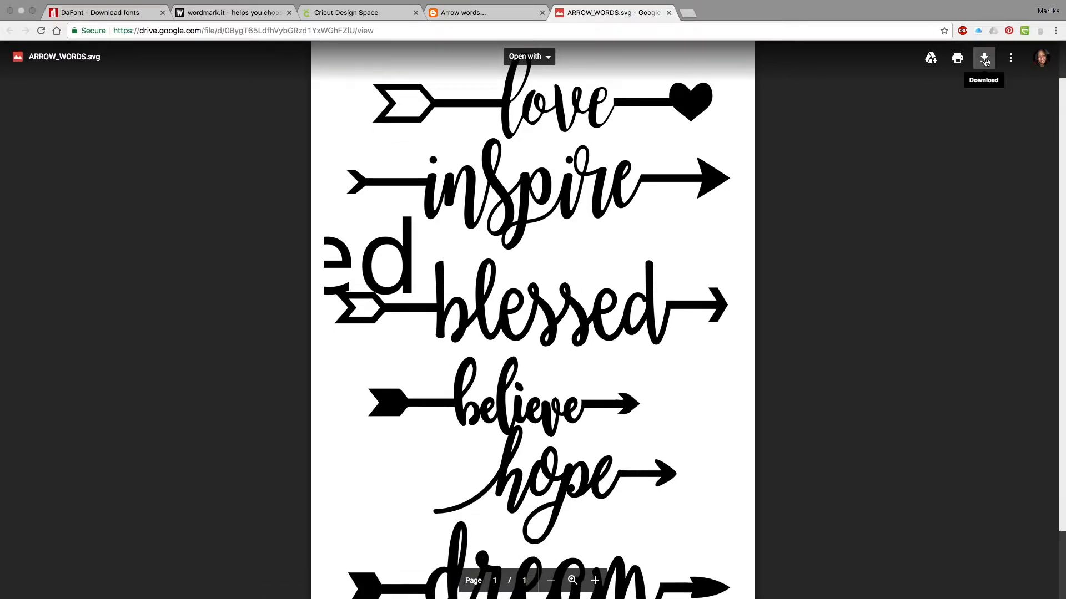
click(984, 58)
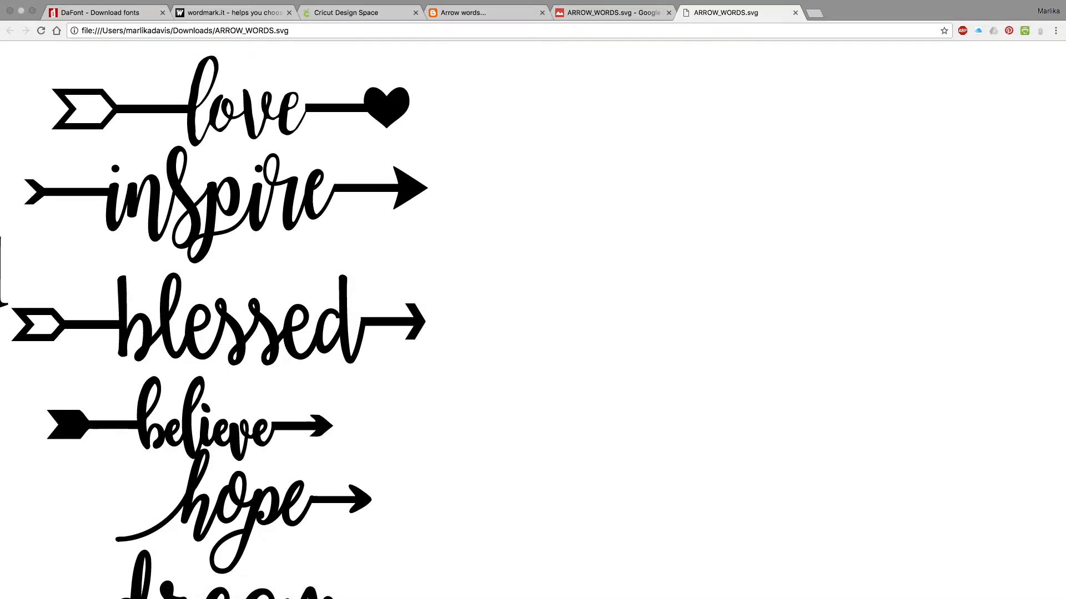
Close the local ARROW_WORDS.svg preview and its Google Drive view.
scroll(521, 499, down, 1)
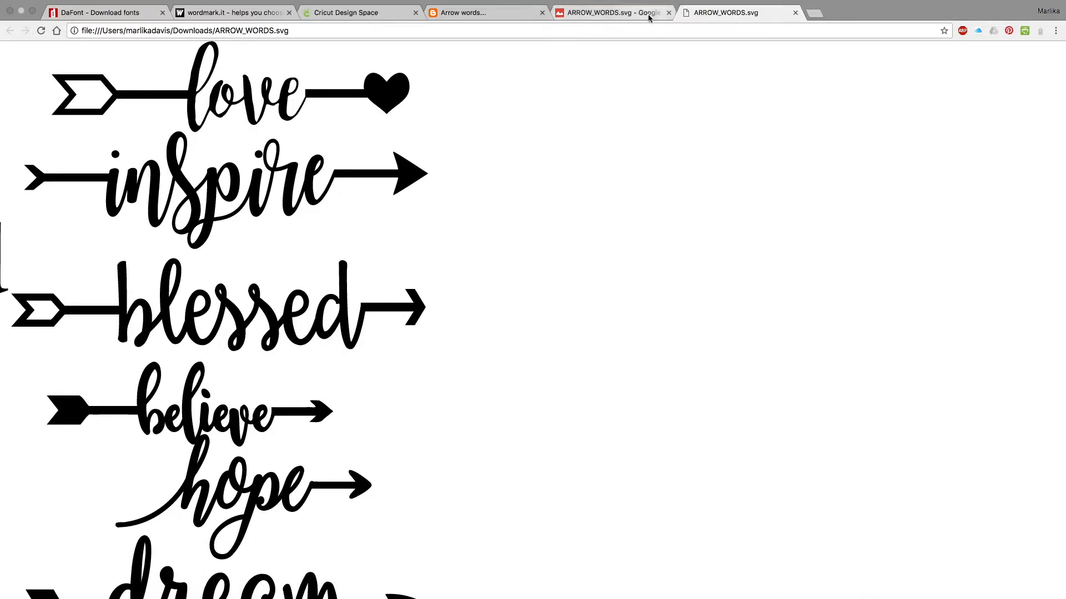
click(795, 12)
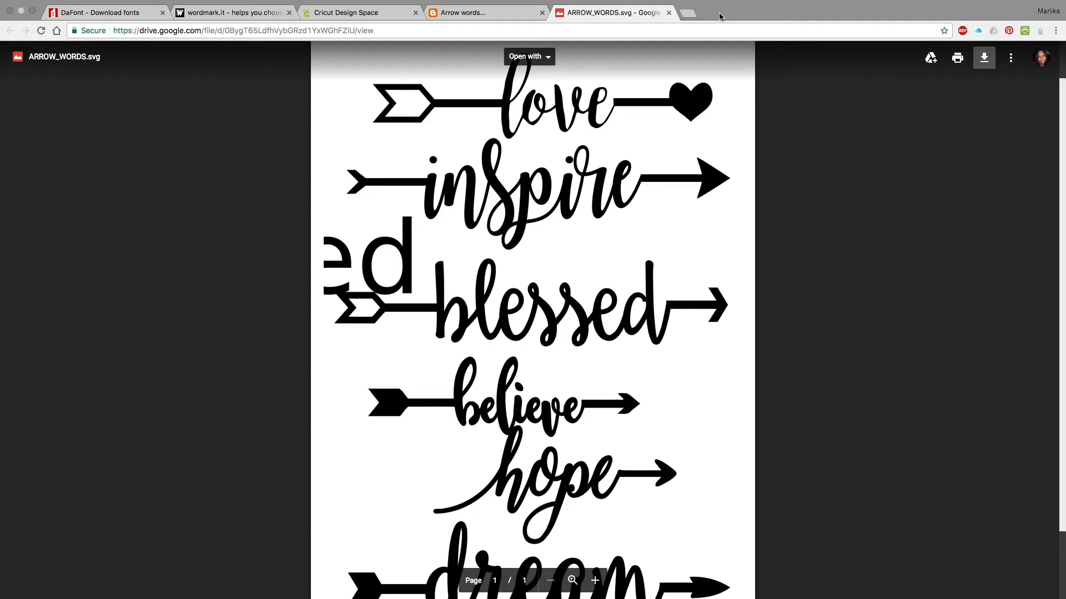
click(669, 13)
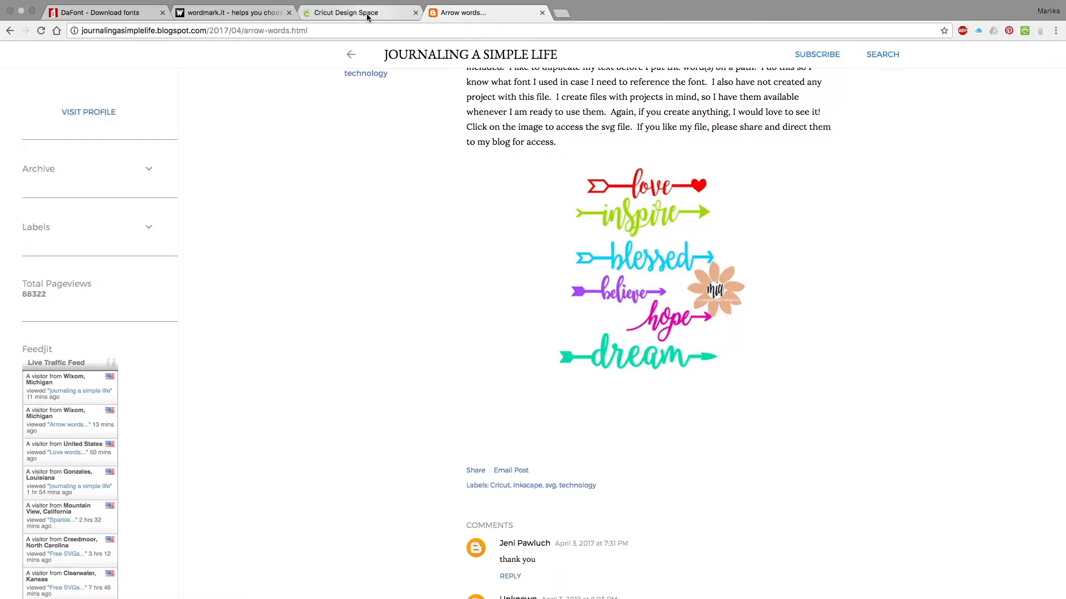
Switch to Cricut Design Space and open the page for uploading an image.
click(367, 16)
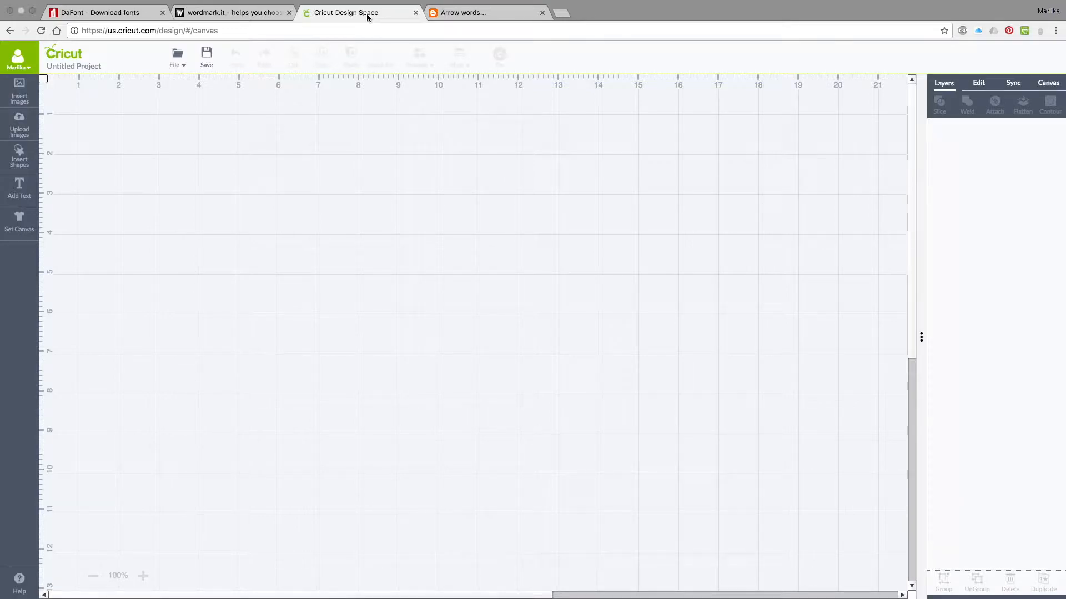
click(18, 127)
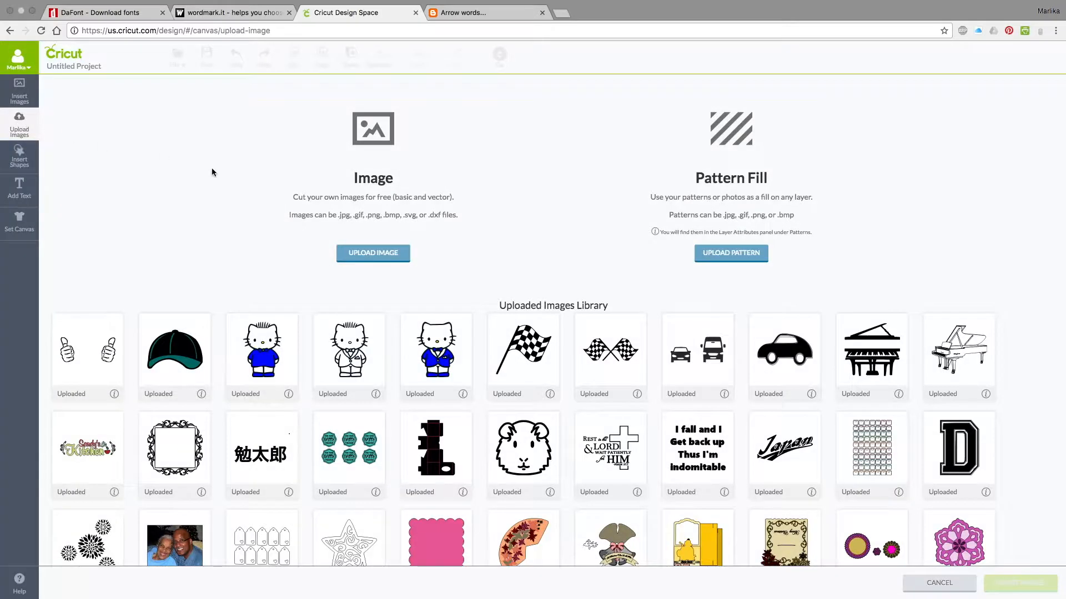
click(375, 253)
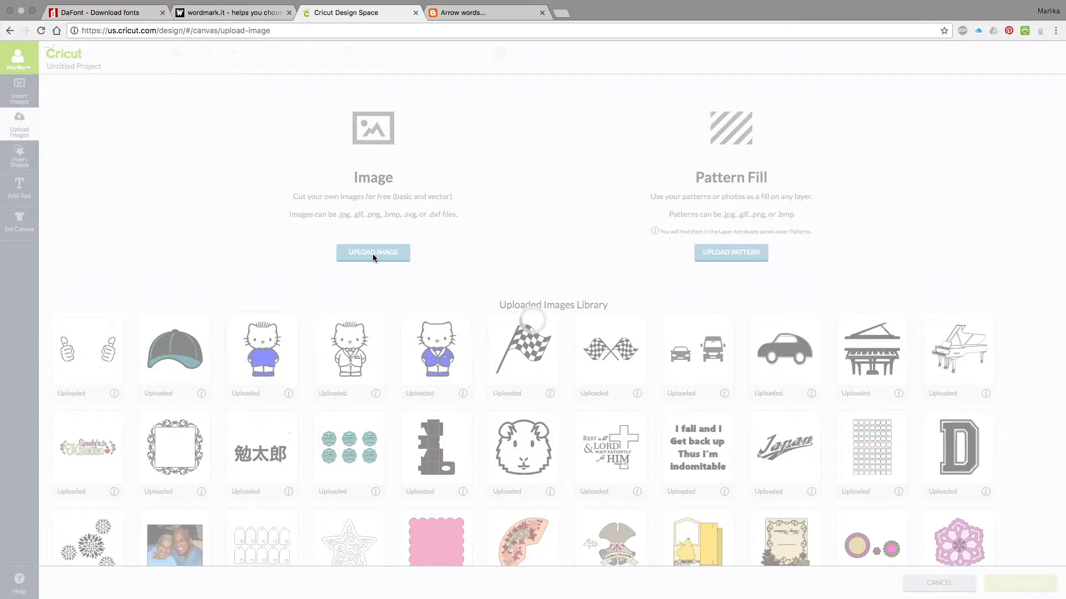
click(373, 253)
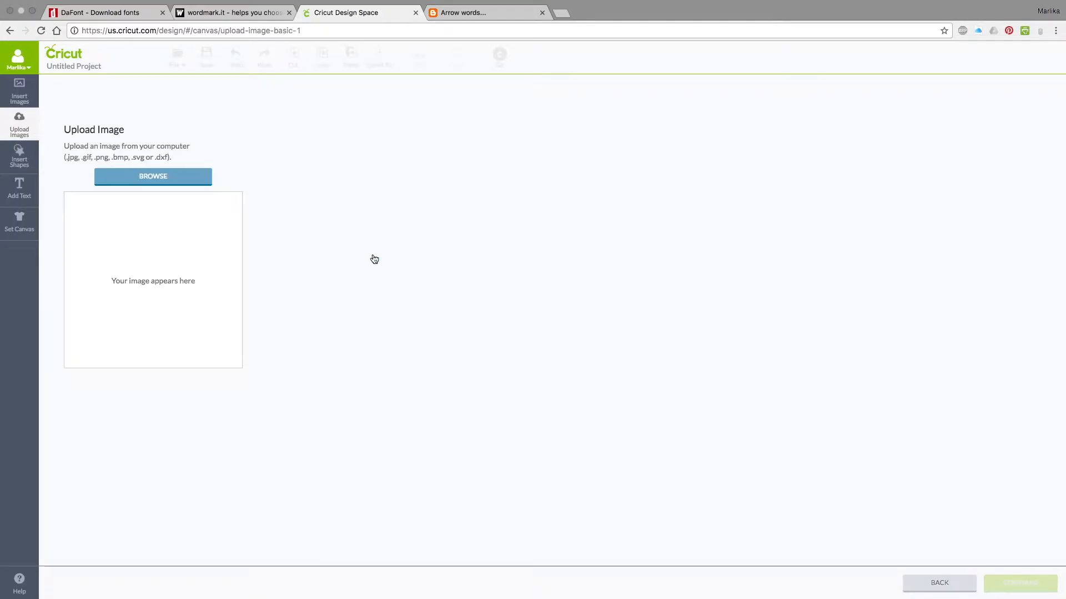
Upload ARROW_WORDS.svg from the Downloads folder, accept importing it without text elements, and save it with the name ARROW_WORDS.
click(142, 176)
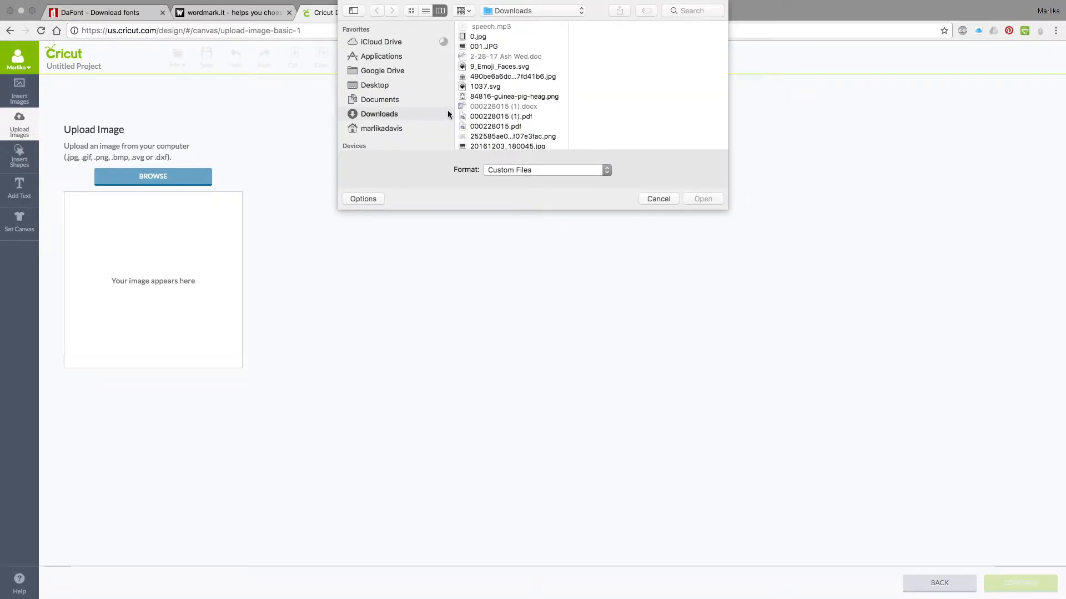
scroll(407, 116, down, 1)
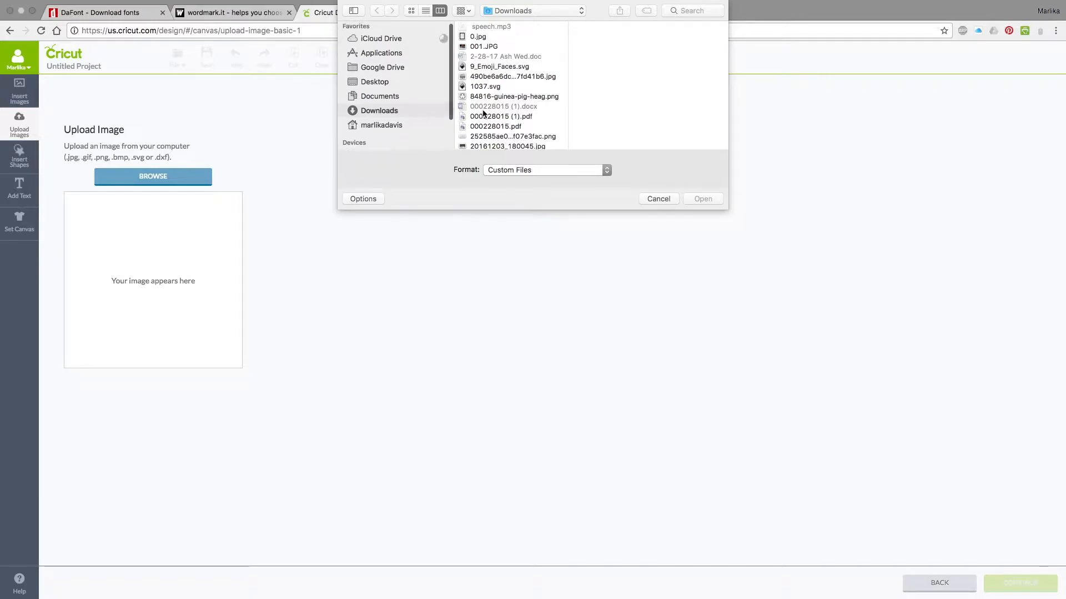
scroll(508, 108, up, 1)
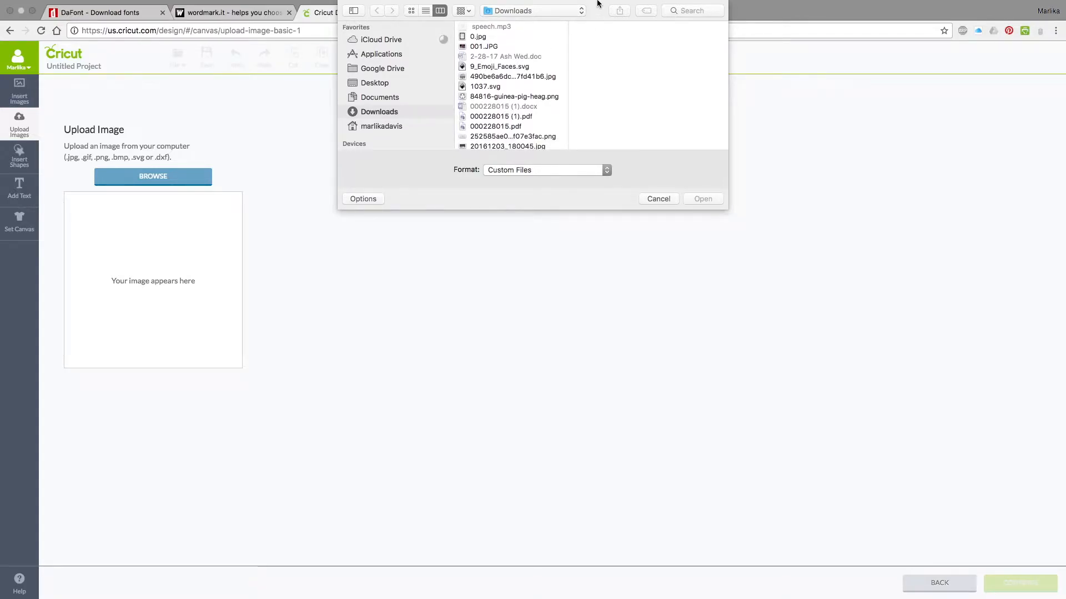
mouse_move(595, 16)
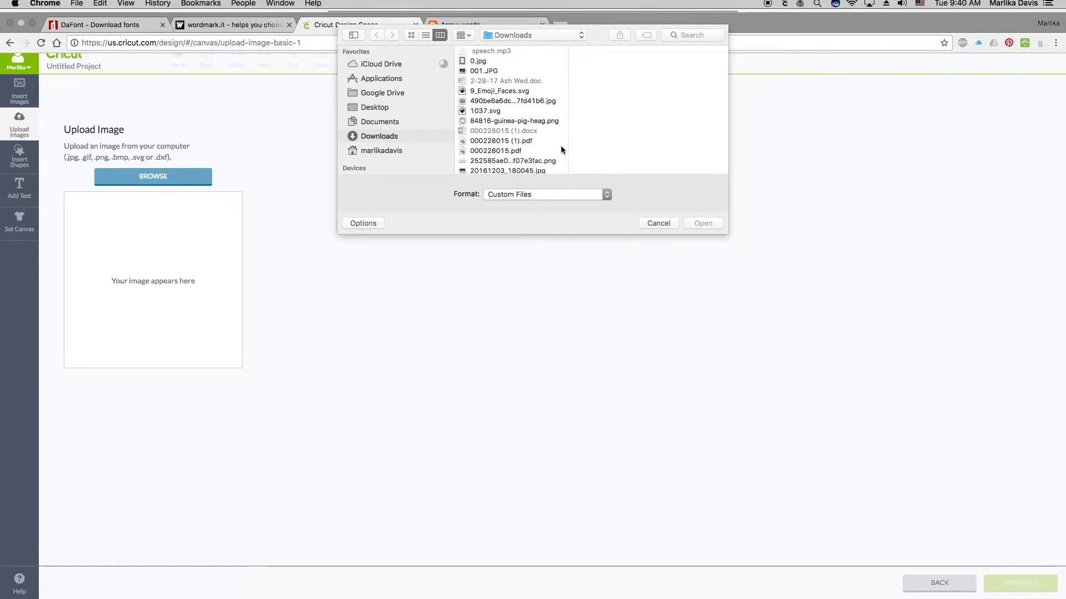
scroll(521, 129, down, 4)
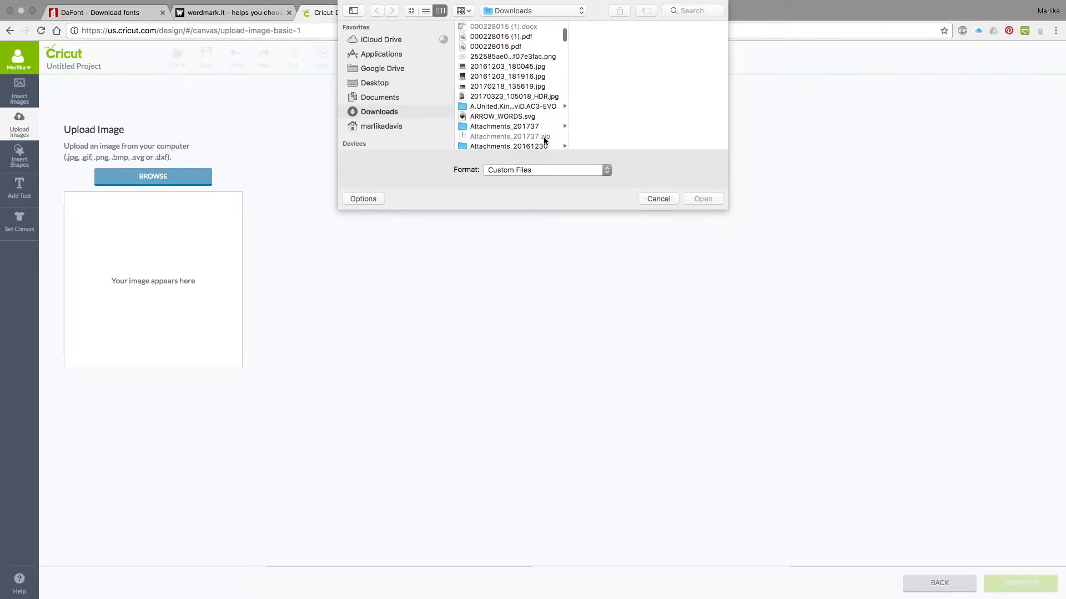
click(507, 115)
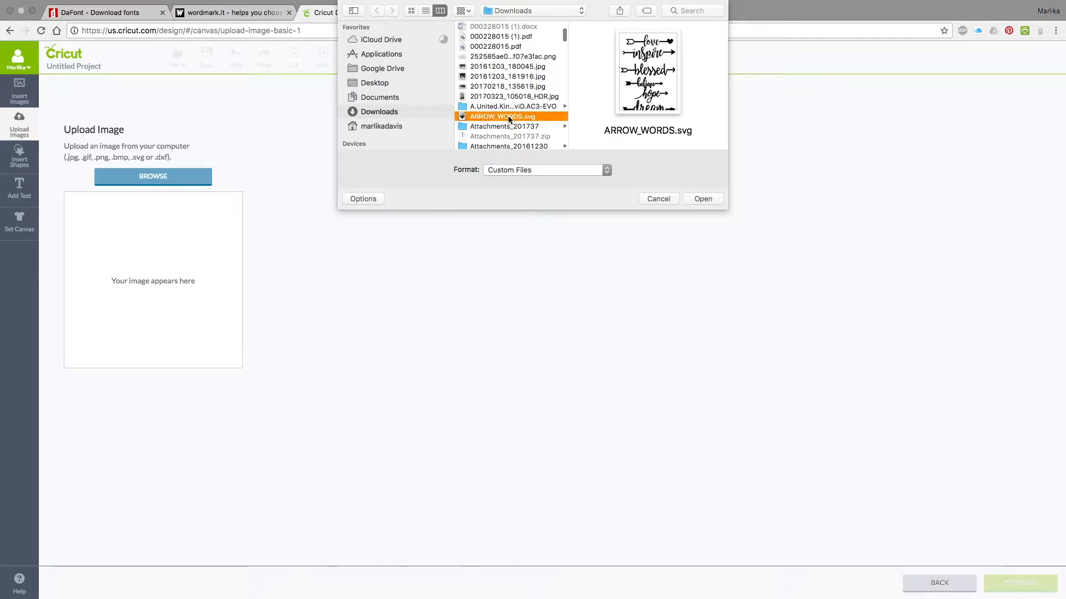
click(700, 199)
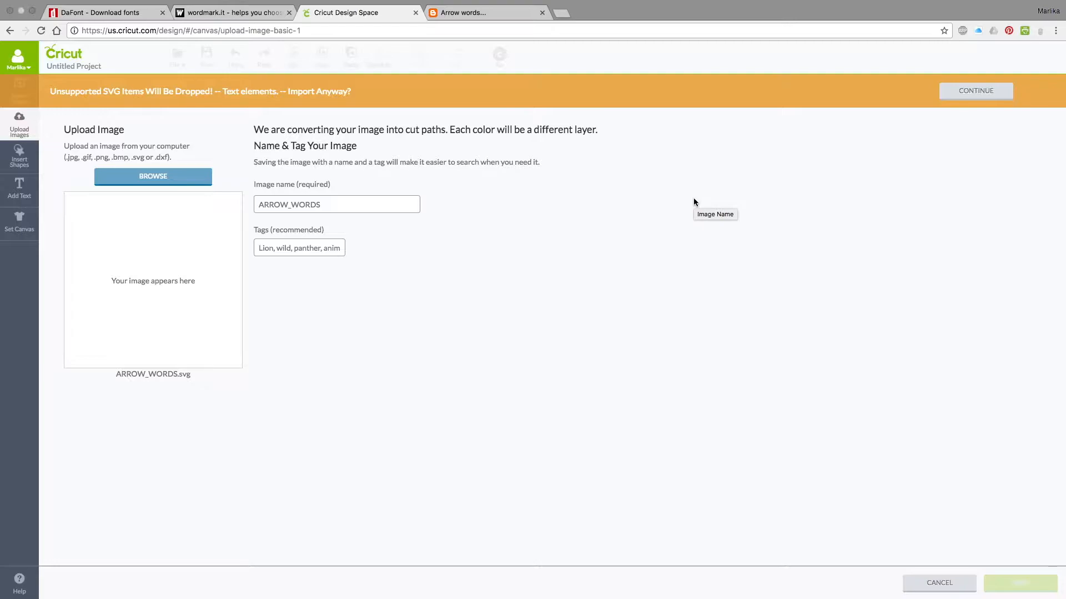
click(986, 94)
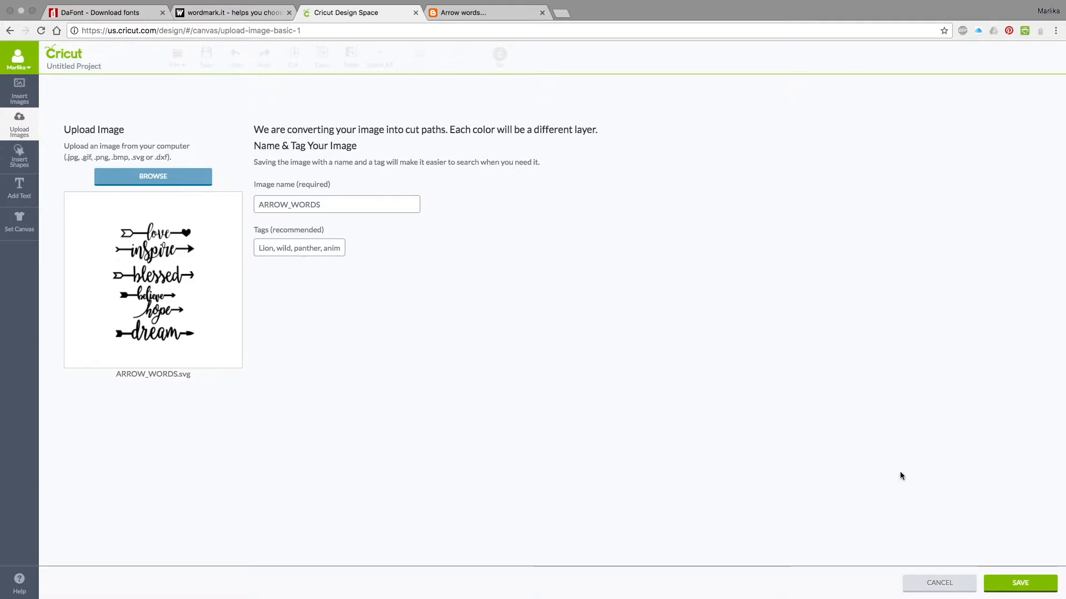
click(1015, 584)
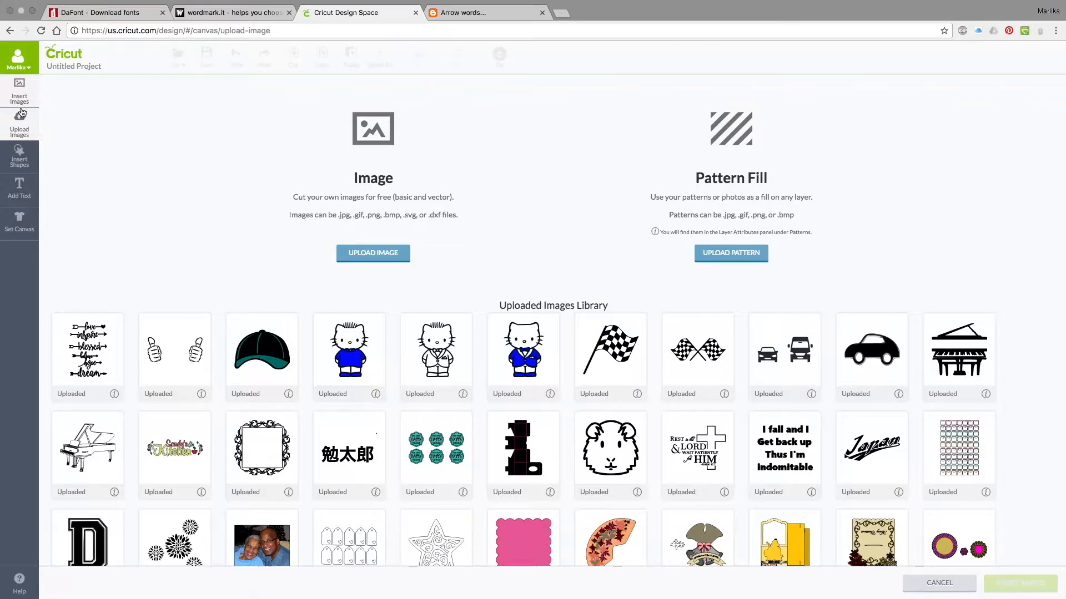
Insert the uploaded arrow words image onto the canvas and move the whole group slightly up and to the right.
click(75, 355)
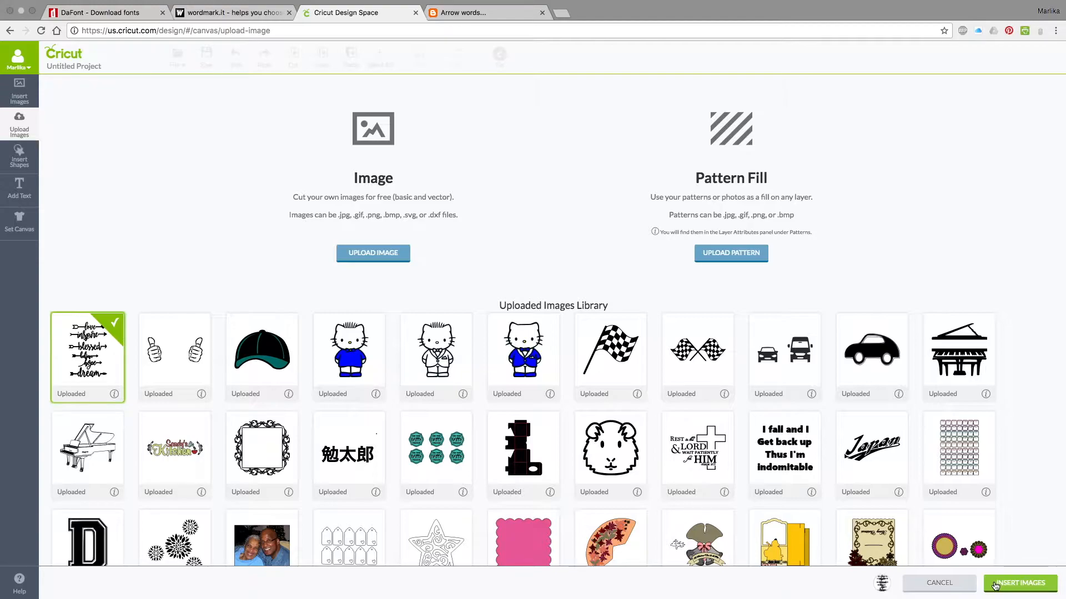
click(995, 583)
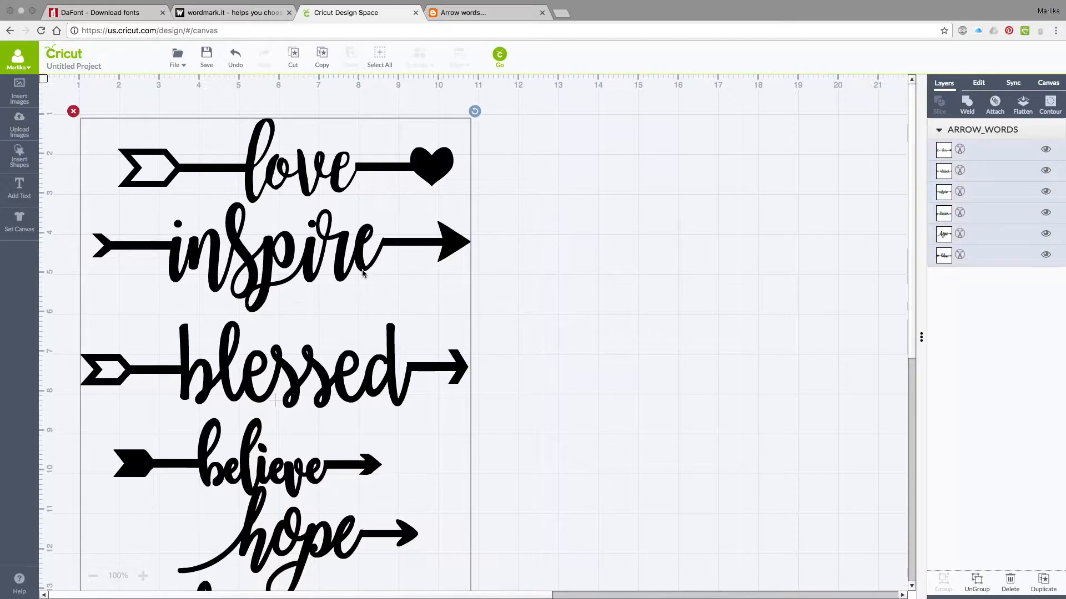
drag(357, 265, 364, 239)
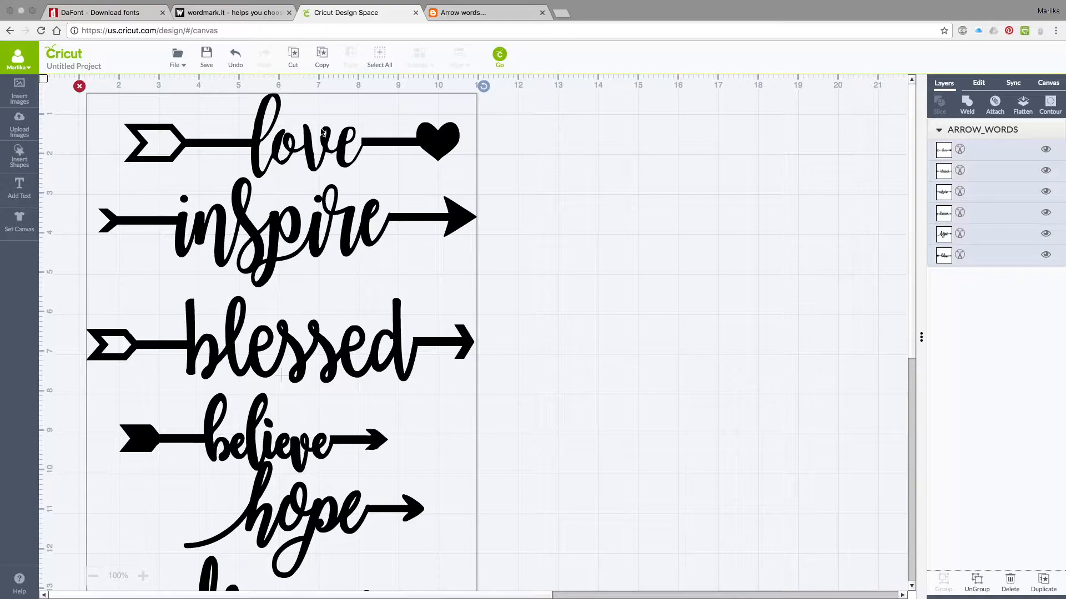
mouse_move(343, 161)
mouse_down()
mouse_move(469, 175)
mouse_move(488, 167)
mouse_move(305, 140)
mouse_move(424, 152)
mouse_move(345, 148)
mouse_up()
mouse_move(365, 218)
mouse_down()
mouse_move(409, 212)
mouse_move(373, 214)
mouse_up()
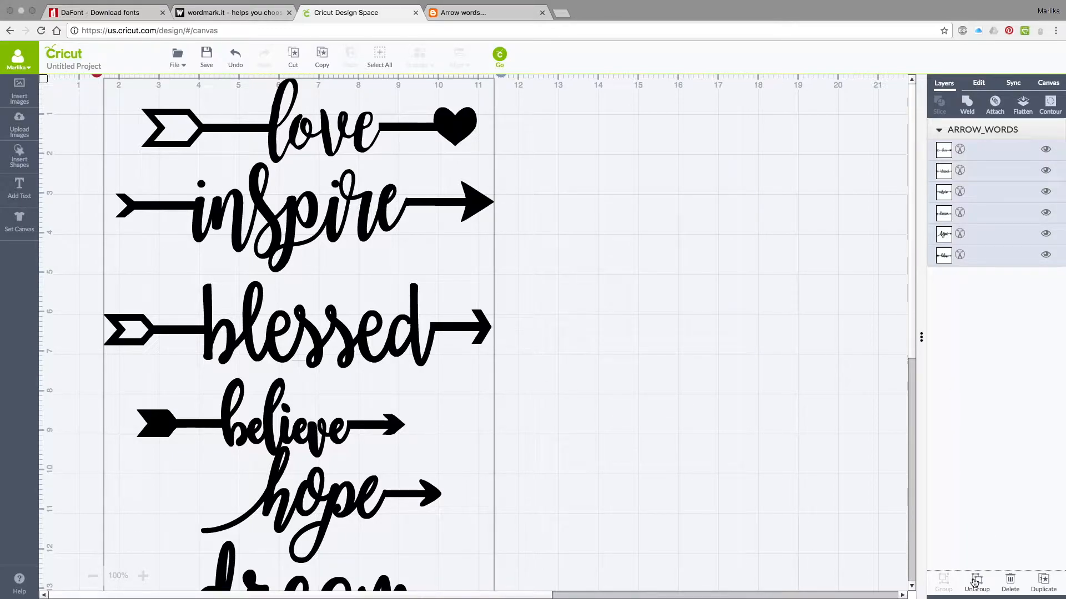
Ungroup the arrow words and shift the love, inspire, blessed and believe words sideways individually.
click(975, 582)
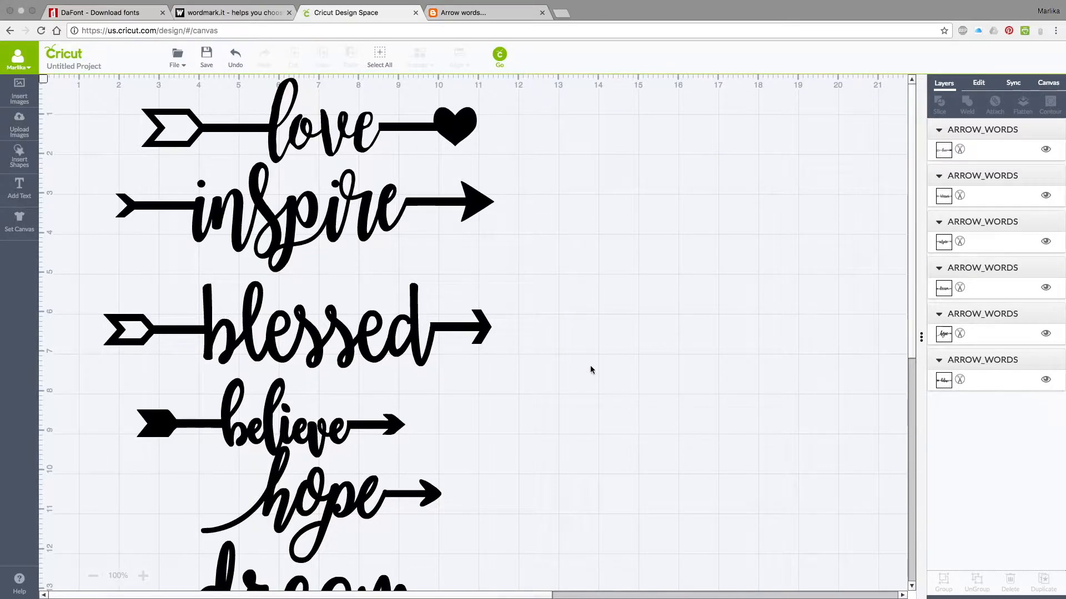
mouse_move(350, 138)
mouse_down()
mouse_move(391, 142)
mouse_move(337, 138)
mouse_up()
drag(334, 217, 366, 216)
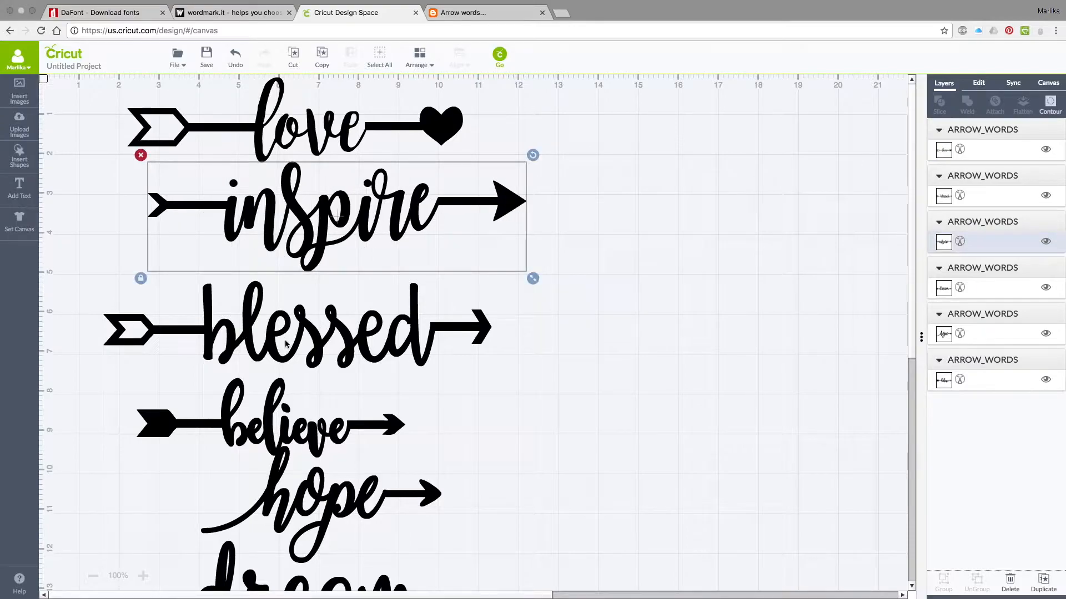
drag(288, 351, 313, 352)
drag(274, 425, 283, 425)
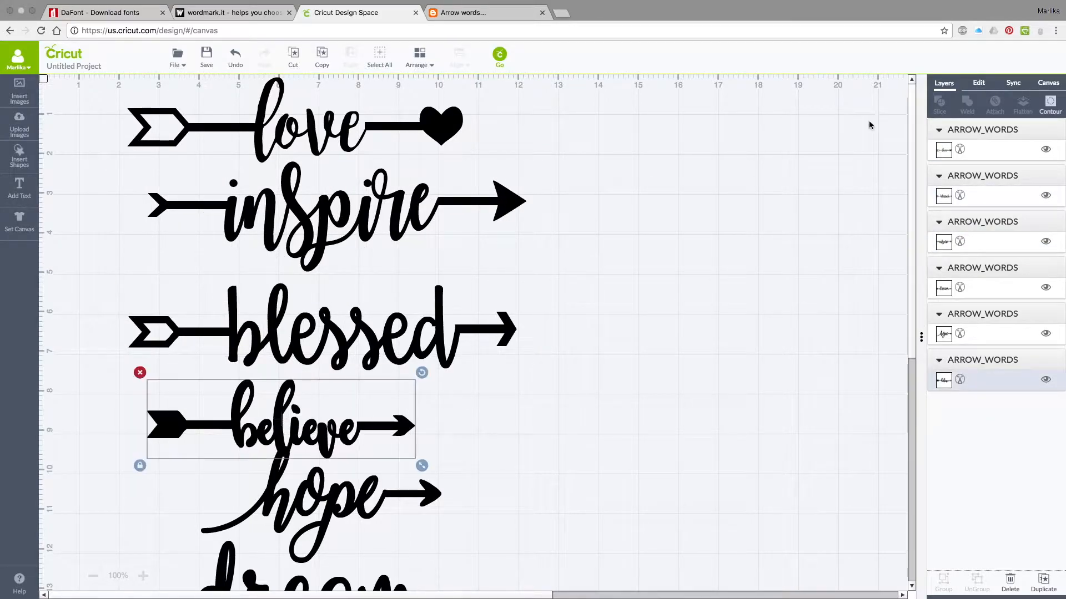
Hide every arrow word layer on the canvas except the word blessed.
click(1045, 149)
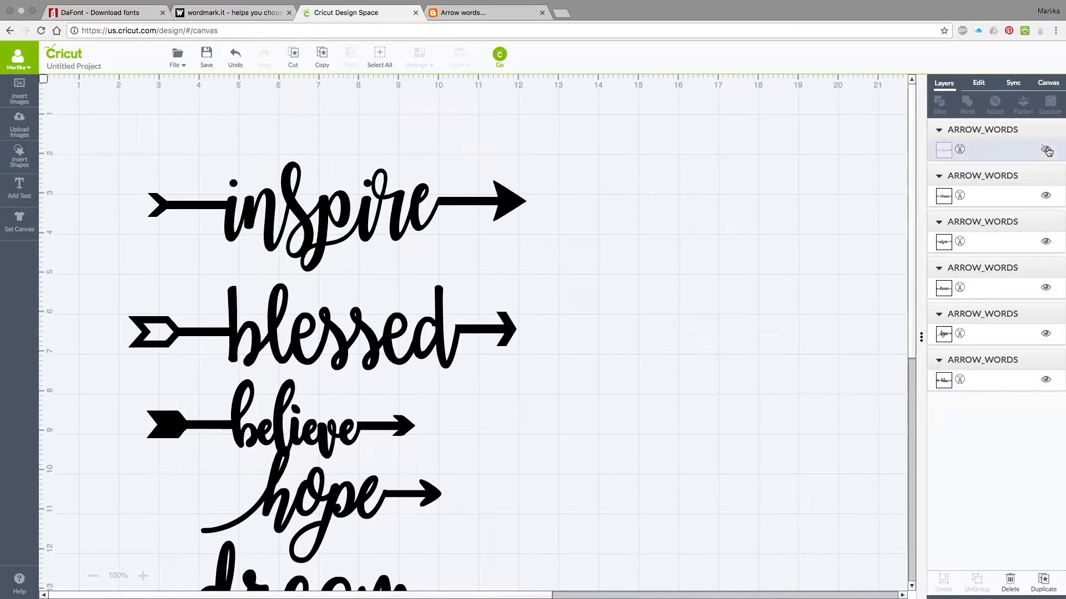
click(1047, 196)
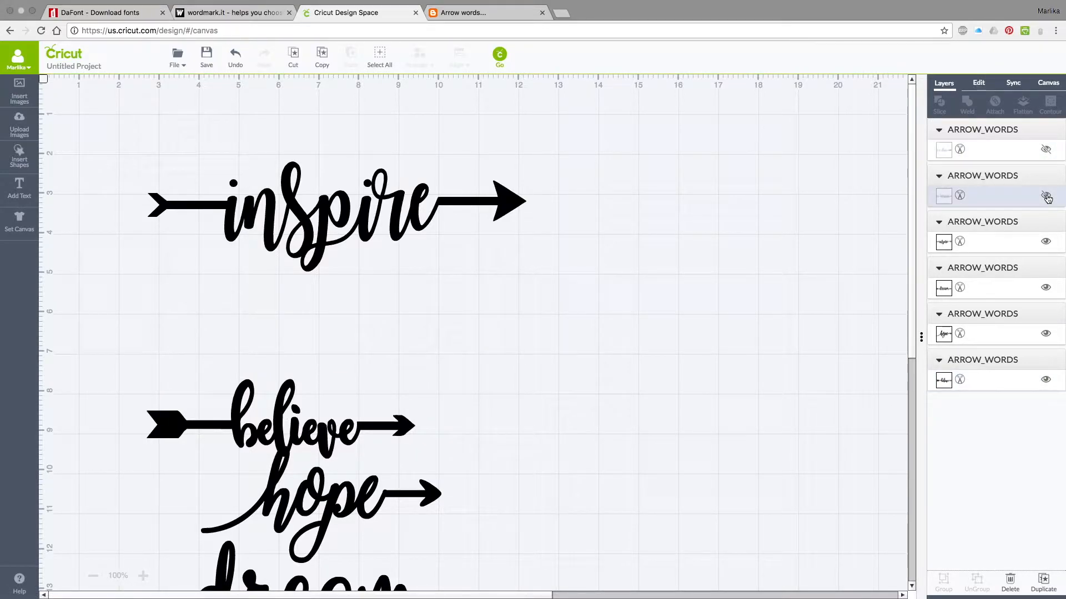
click(1046, 196)
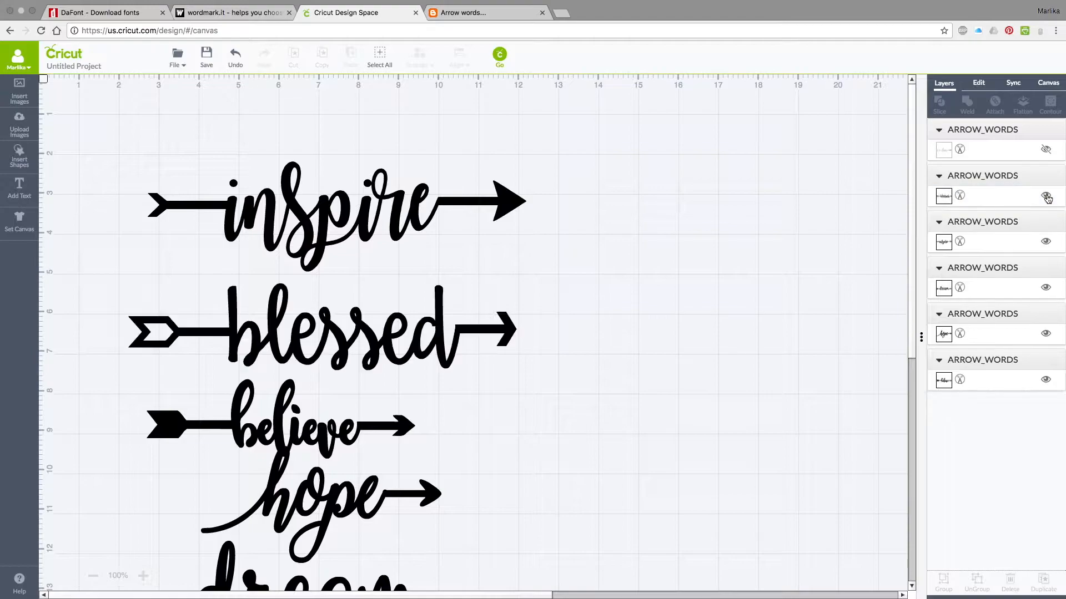
click(1046, 241)
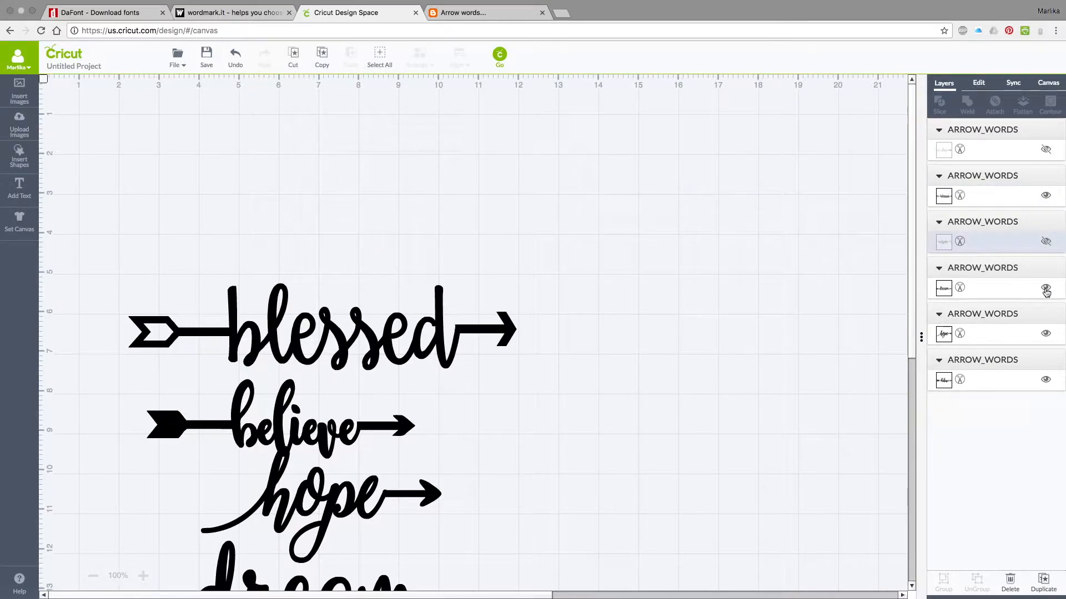
click(1046, 288)
click(1047, 334)
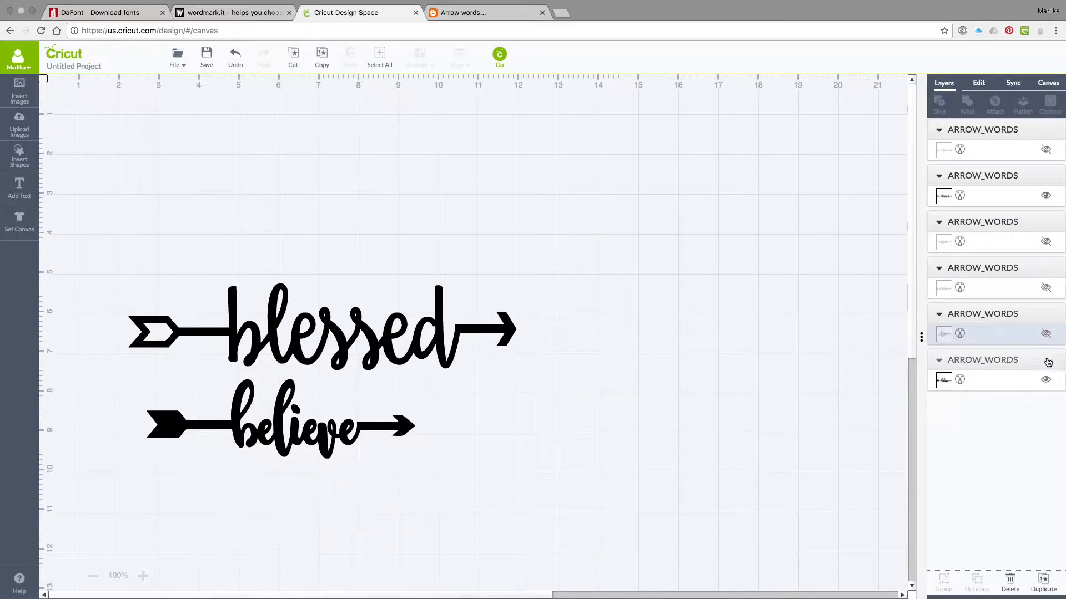
click(1045, 379)
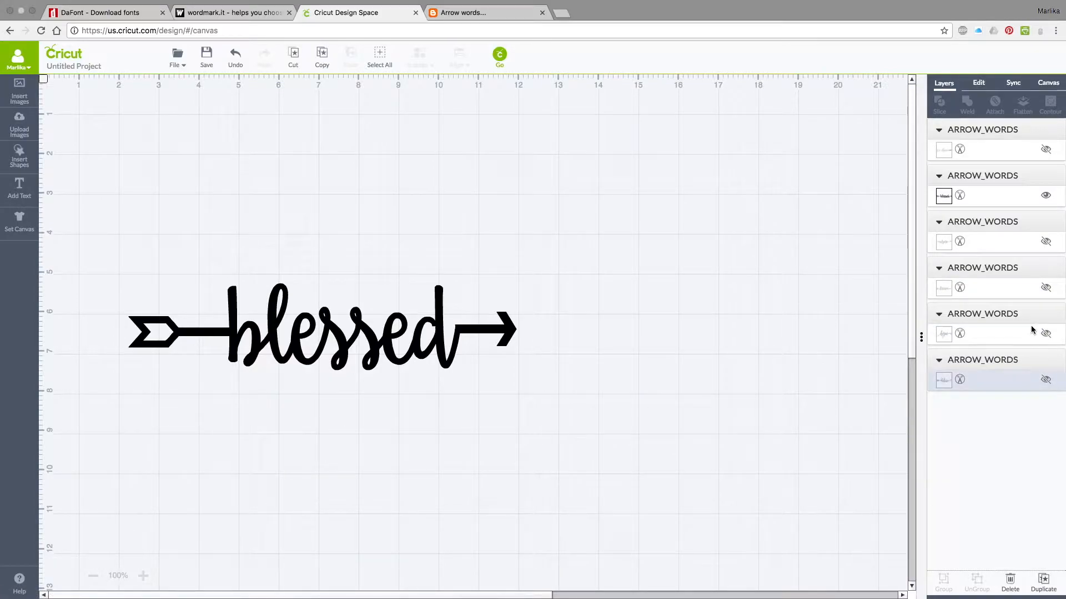
Move the blessed arrow to the canvas's upper-left corner, at about X 0.93 in and Y 0.85 in.
drag(288, 342, 239, 165)
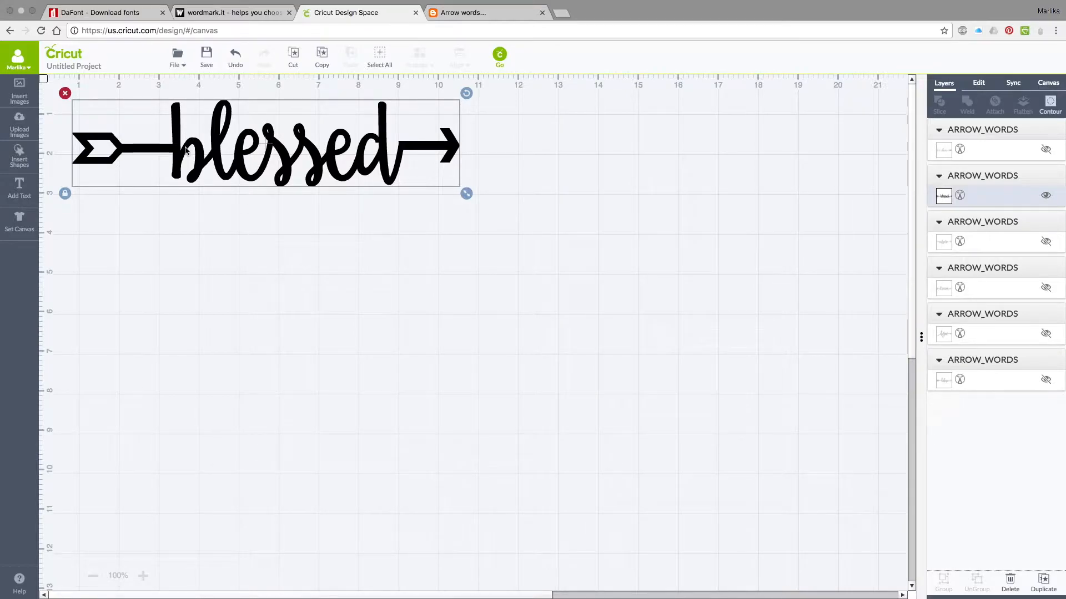
drag(188, 147, 185, 115)
click(978, 83)
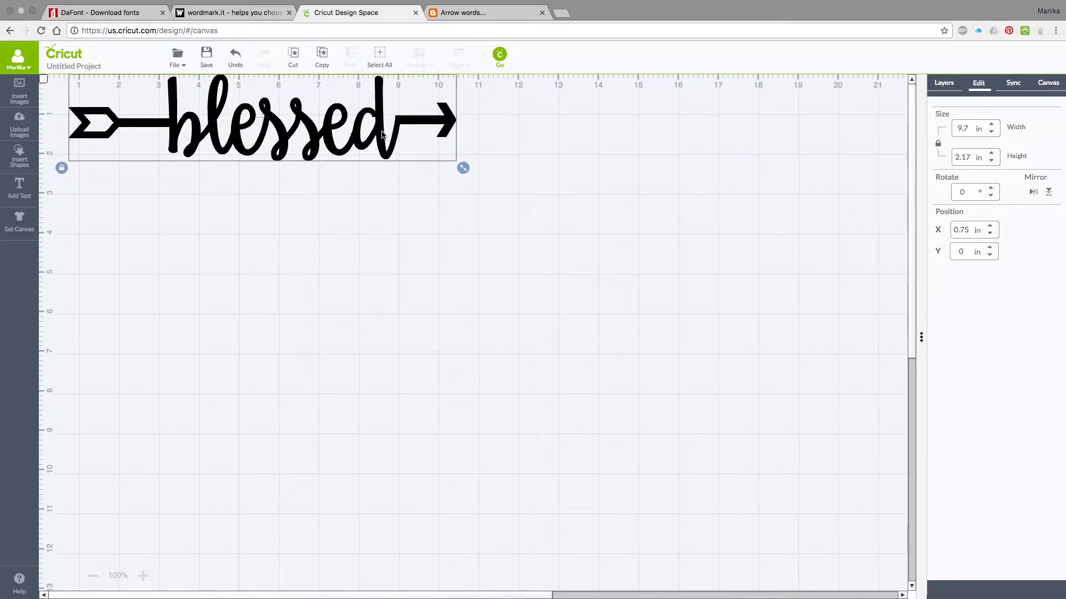
drag(383, 142, 383, 149)
drag(390, 170, 390, 170)
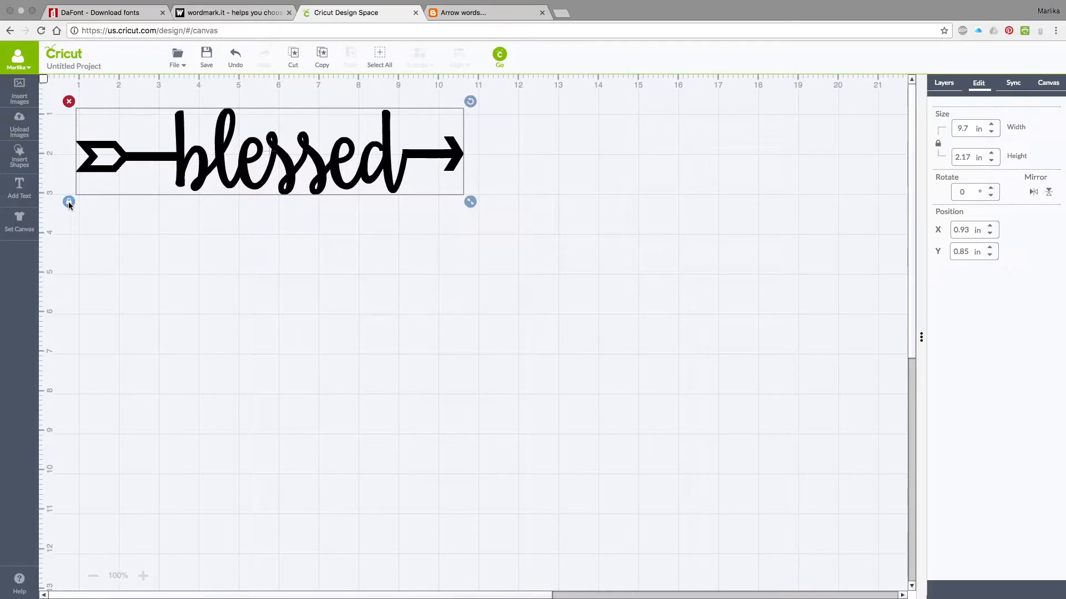
Try stretching the blessed arrow with unlocked proportions to about 11.48 by 2.79 in, and undo the resize.
drag(474, 205, 542, 227)
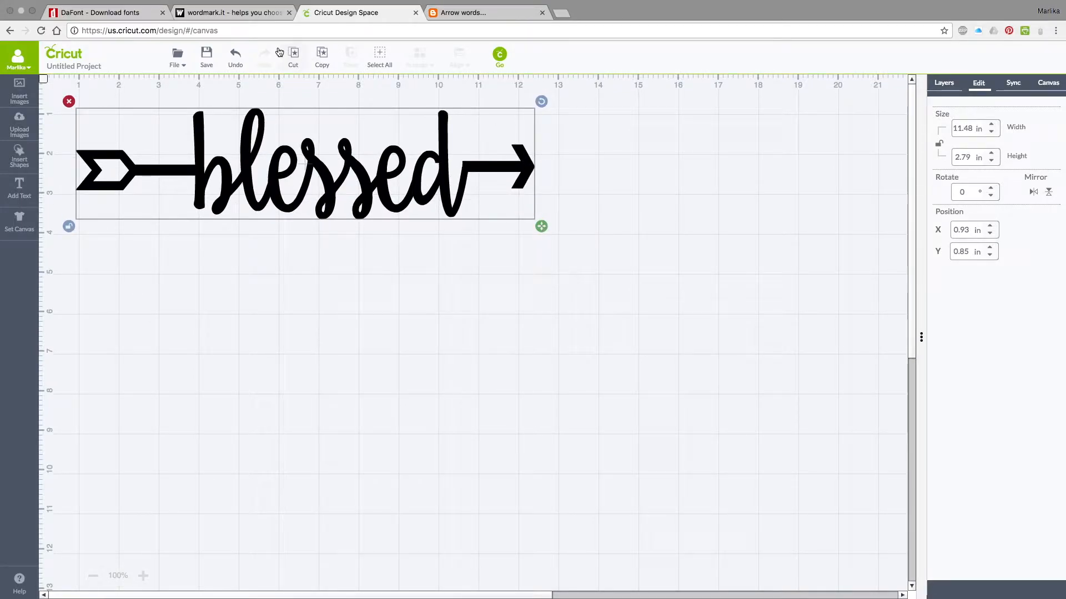
click(236, 59)
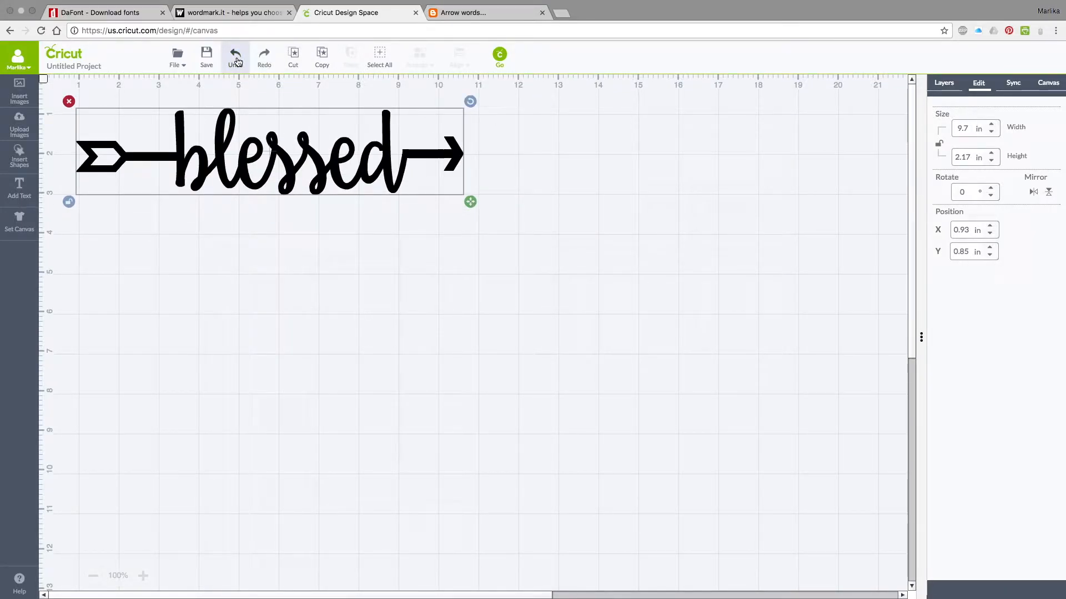
click(68, 203)
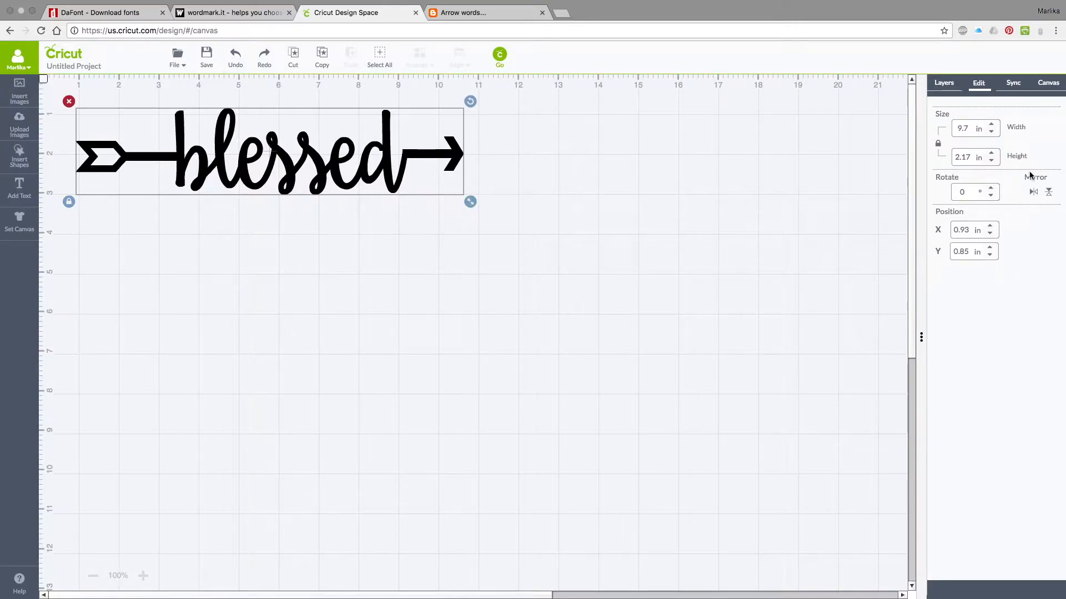
Widen the blessed arrow to 10.5 in with its proportions locked.
click(993, 125)
click(993, 126)
click(992, 126)
click(992, 126)
click(993, 125)
click(992, 126)
click(992, 126)
click(992, 126)
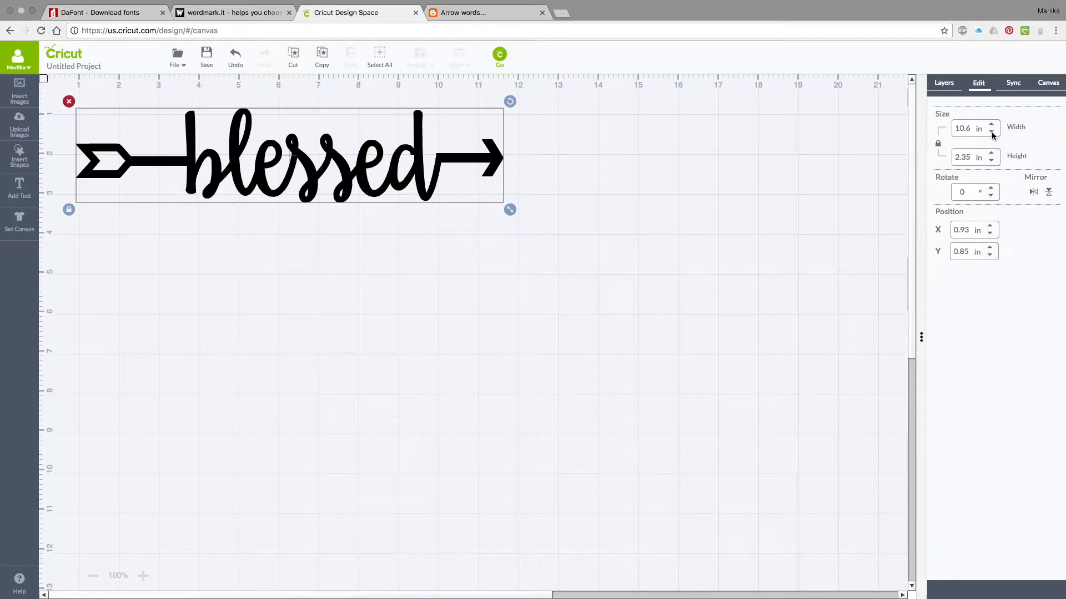
Try increasing the blessed arrow's height to 2.81 in with locked proportions, and undo the height change.
click(991, 153)
click(991, 152)
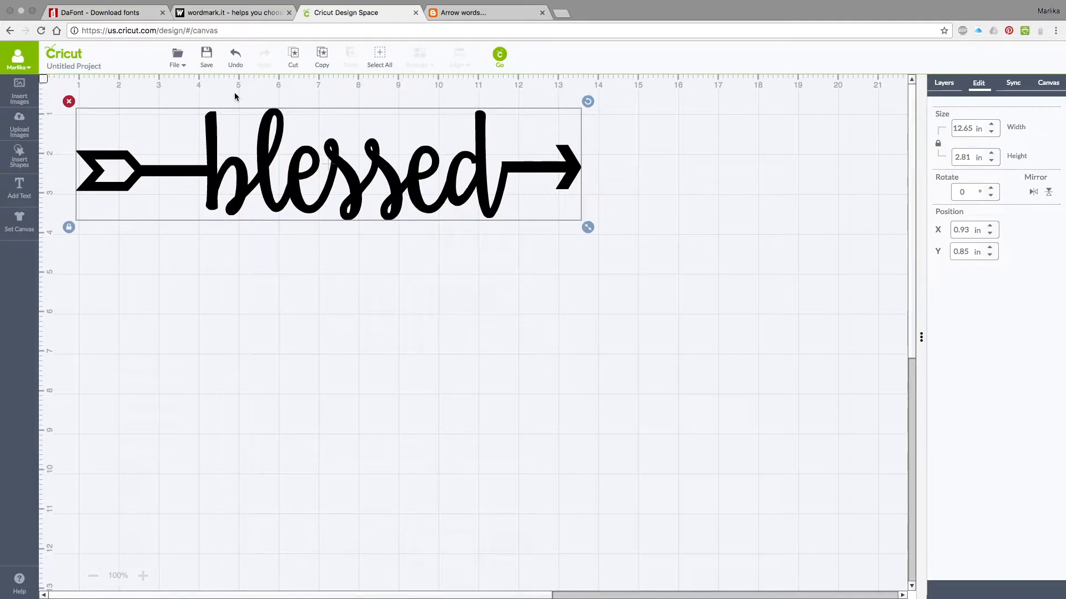
click(236, 62)
click(236, 62)
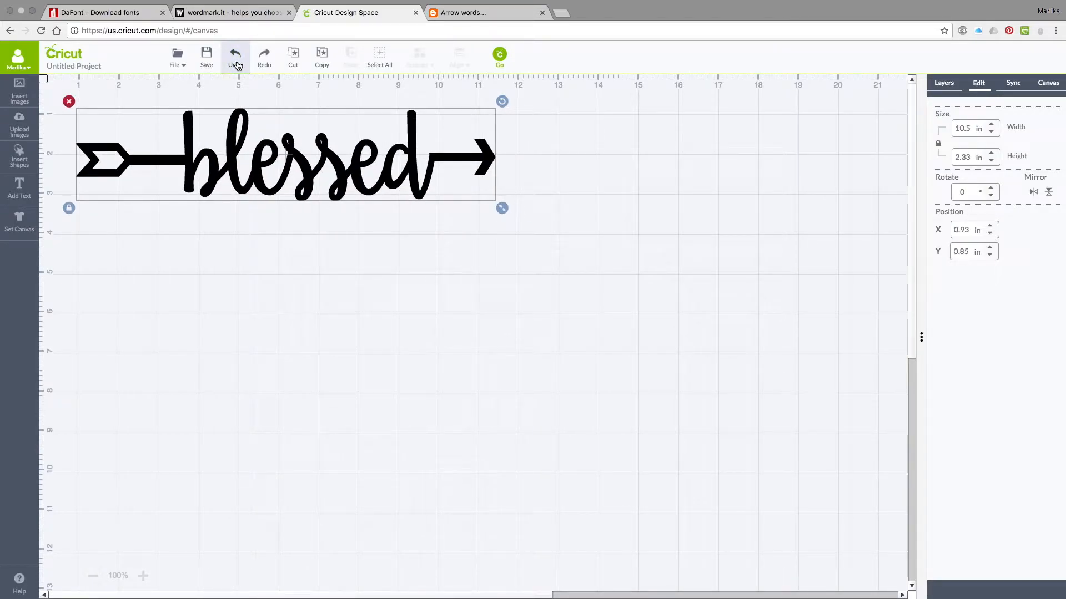
Move the blessed arrow closer to the canvas's upper-left corner, at about X 0.54 in and Y 0.5 in, and deselect it.
click(305, 367)
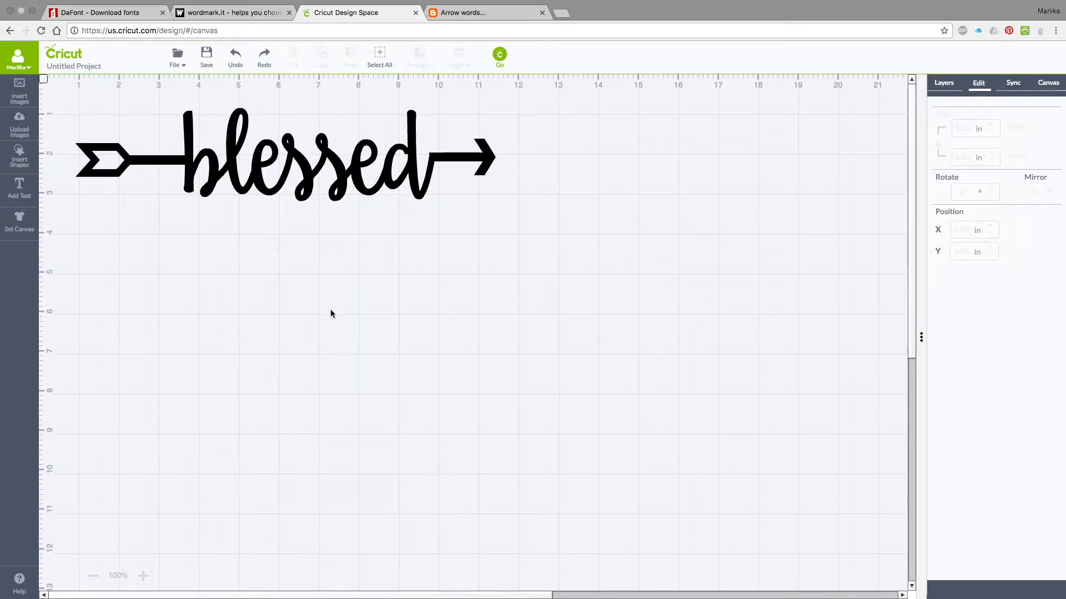
drag(327, 173, 327, 166)
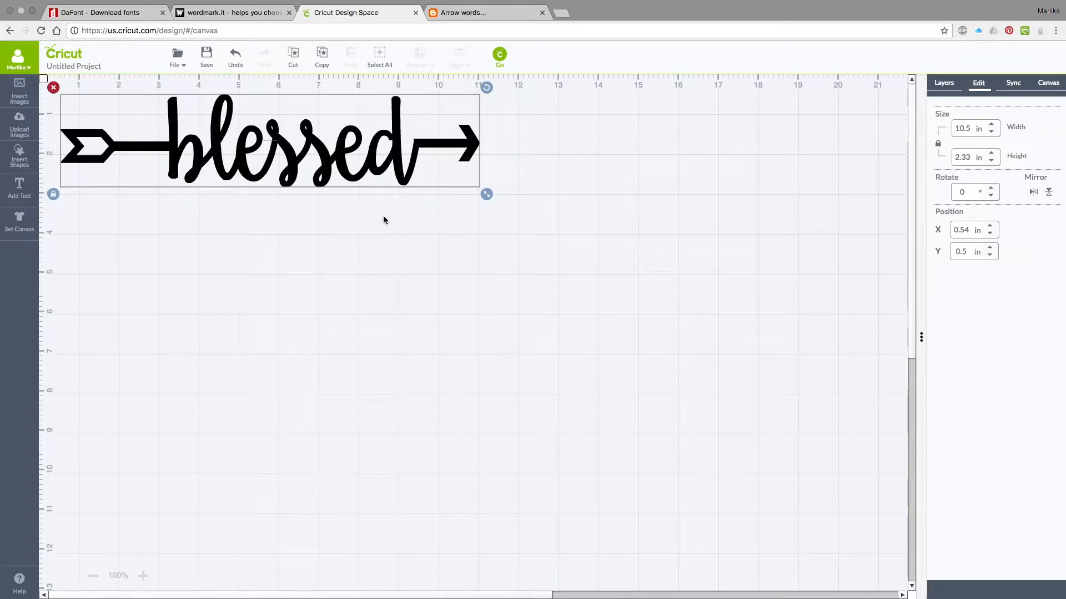
click(372, 261)
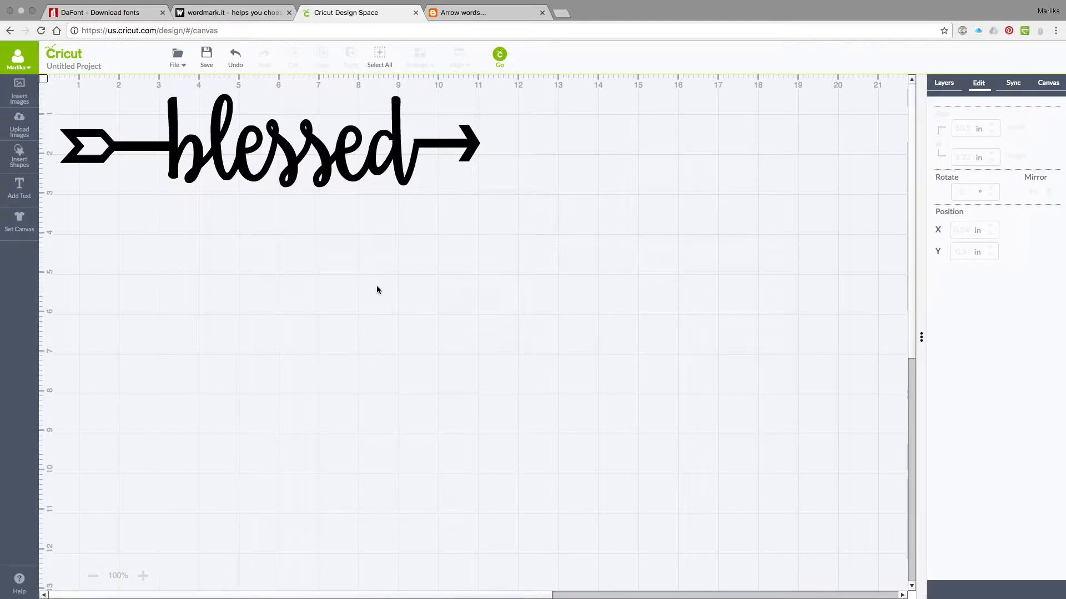
Add a text object with the person's first name below the blessed arrow and limit the font list to System Fonts.
click(22, 193)
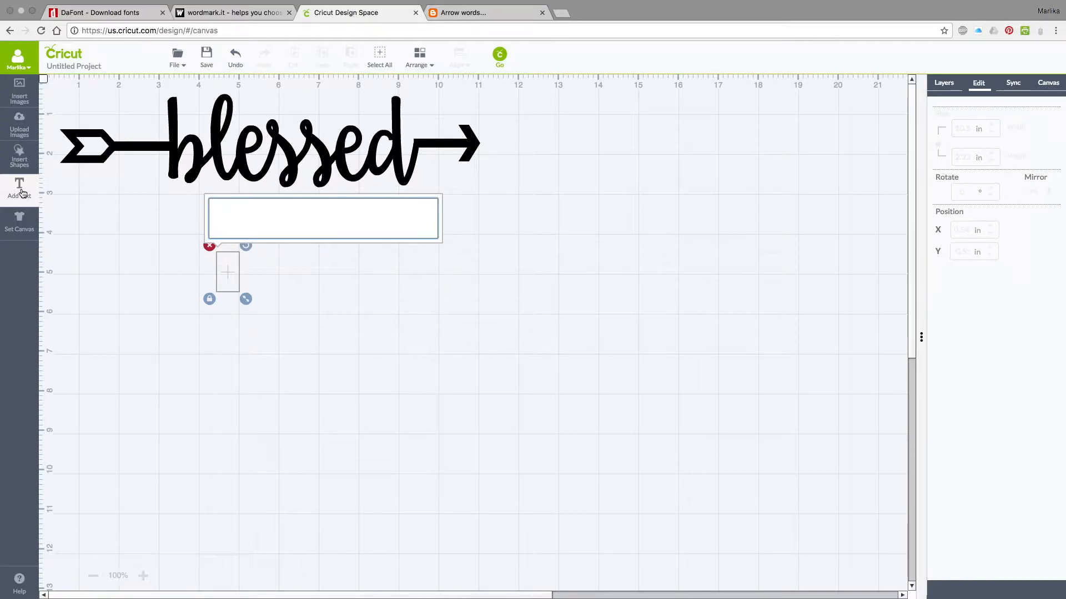
text(M)
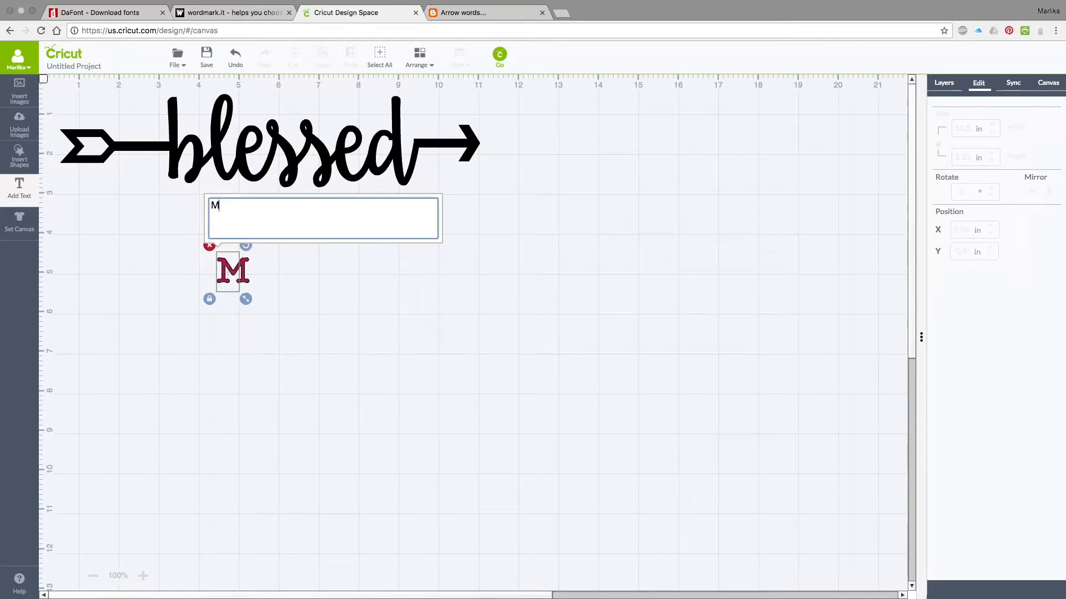
text(arlika)
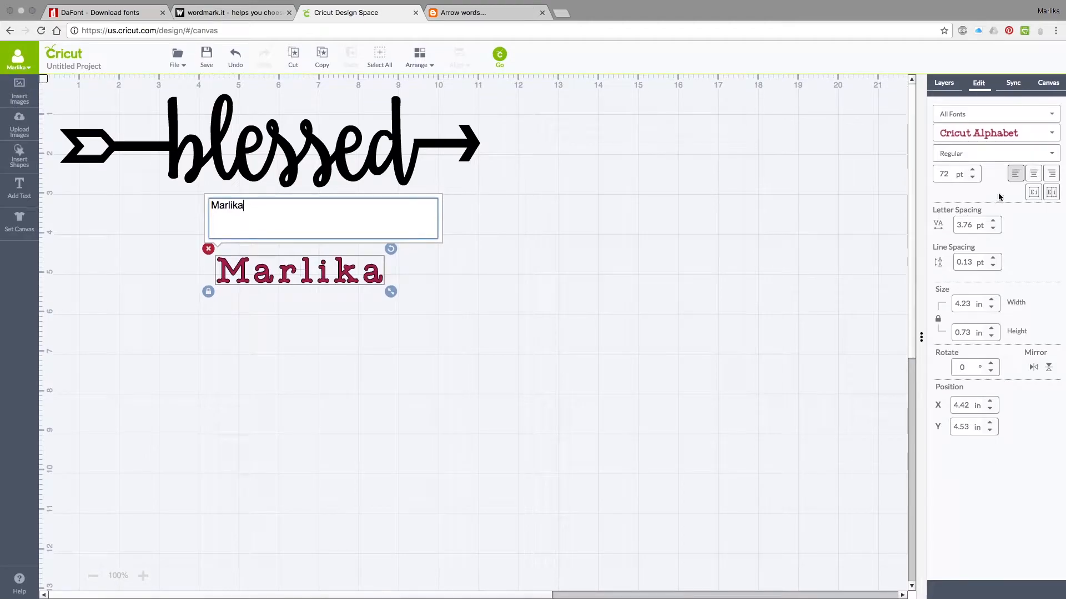
click(1054, 118)
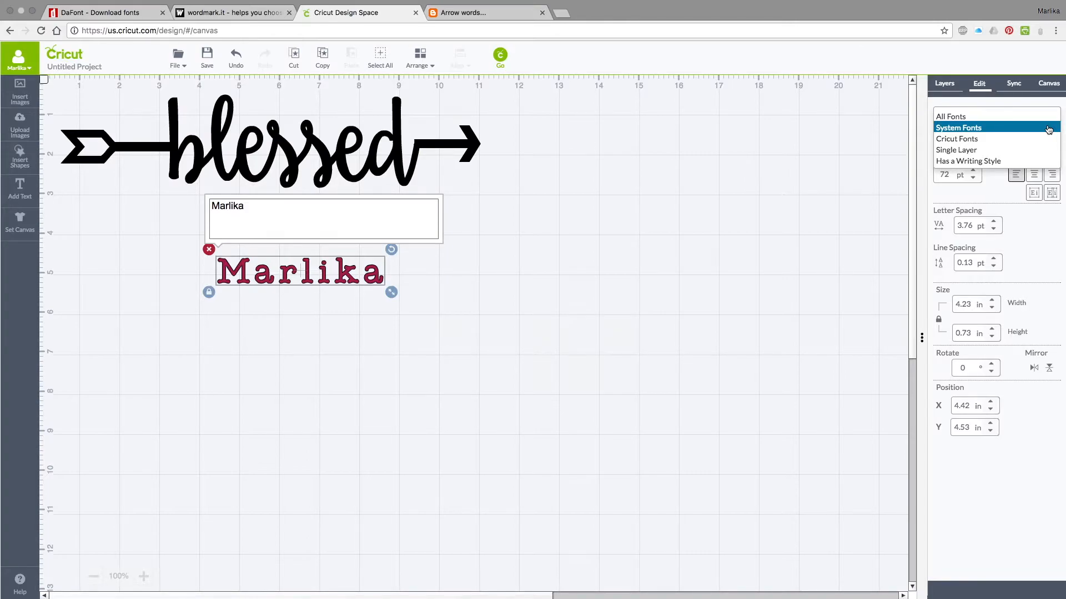
click(1048, 128)
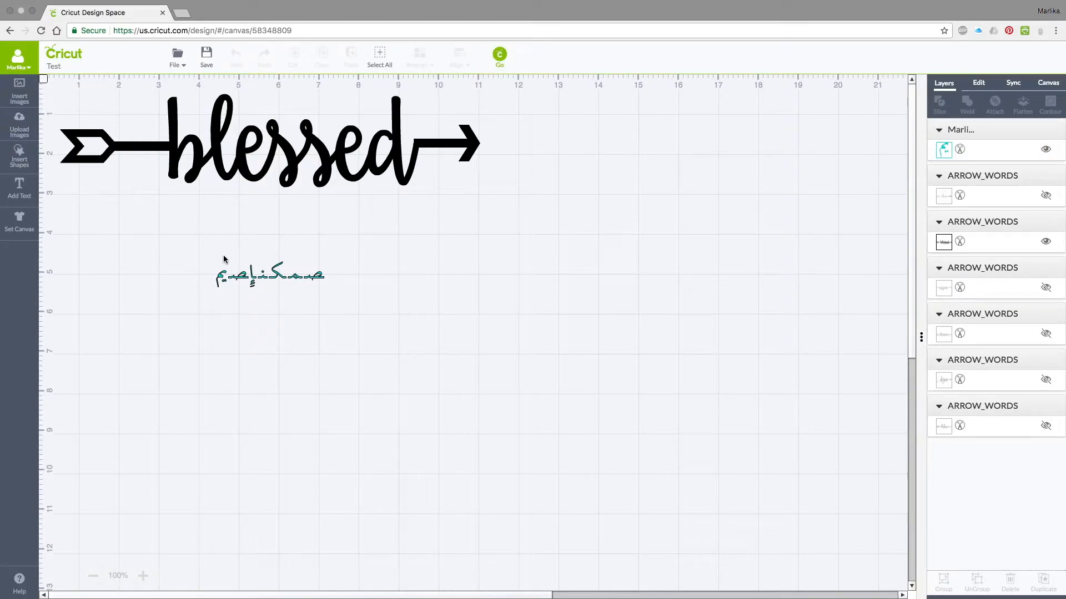
Set the font of the name text to DK Entourage.
click(300, 278)
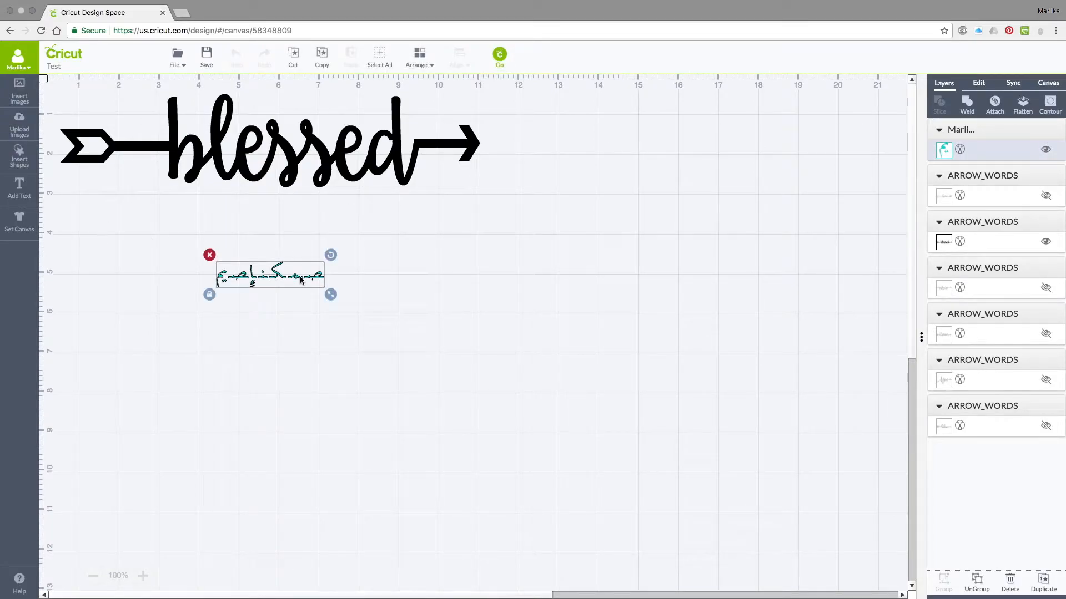
click(979, 83)
click(988, 131)
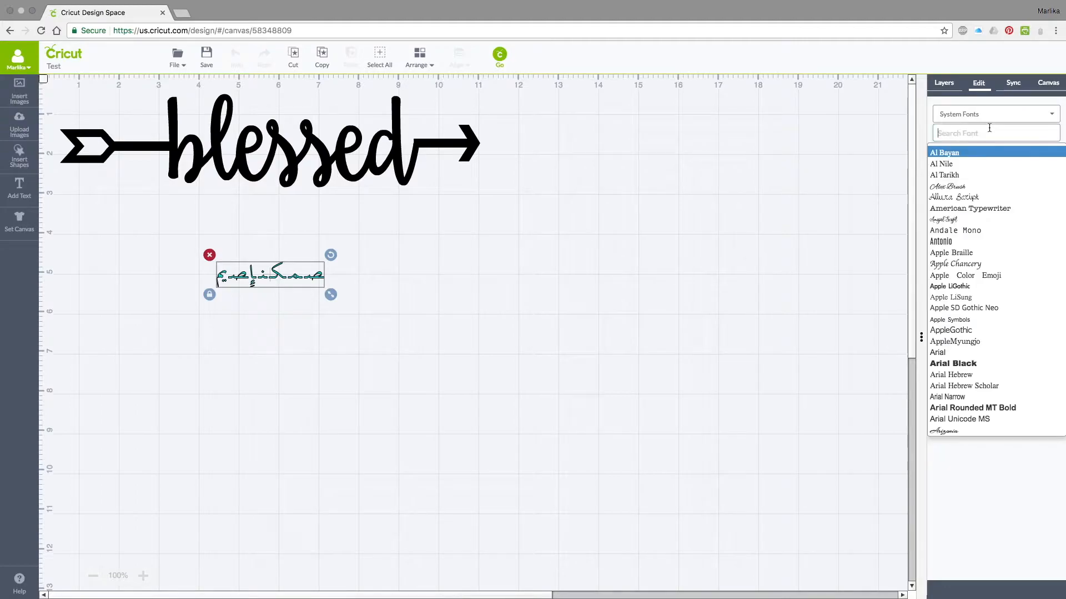
scroll(1028, 268, down, 5)
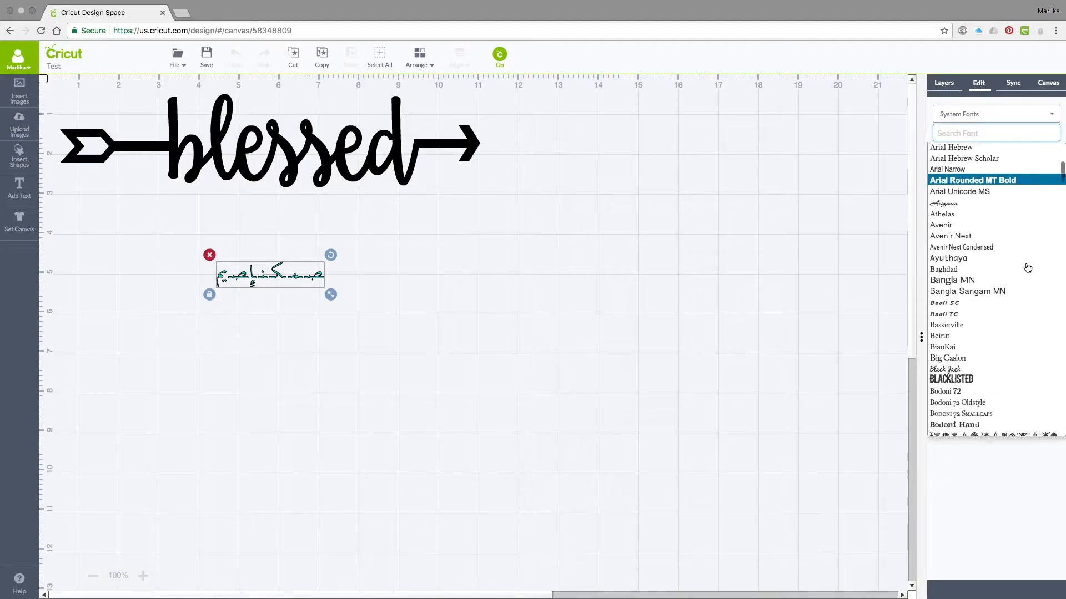
scroll(1027, 268, down, 10)
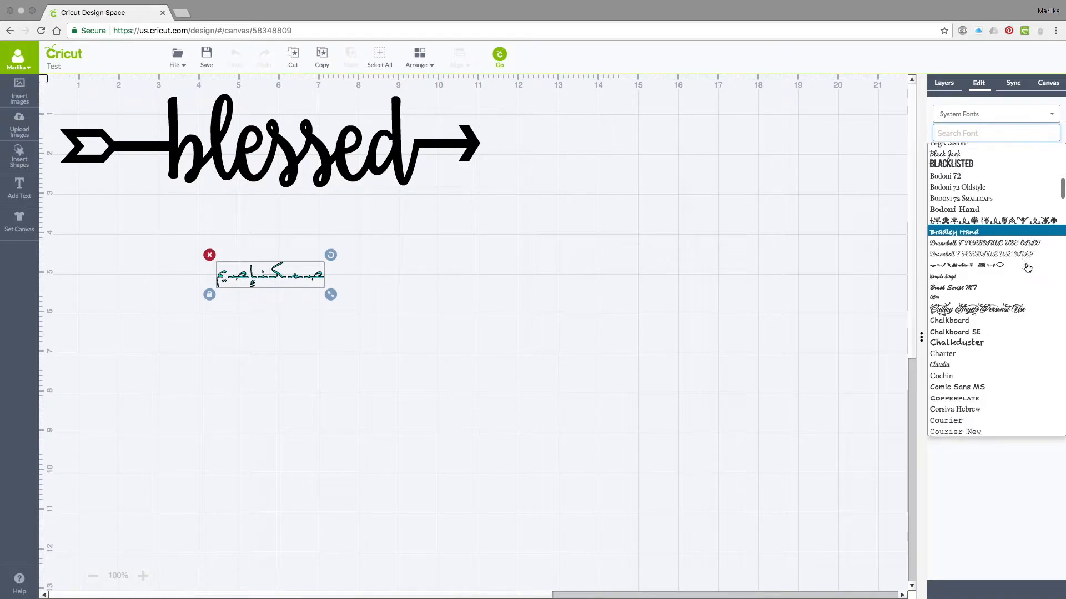
scroll(1027, 268, down, 1)
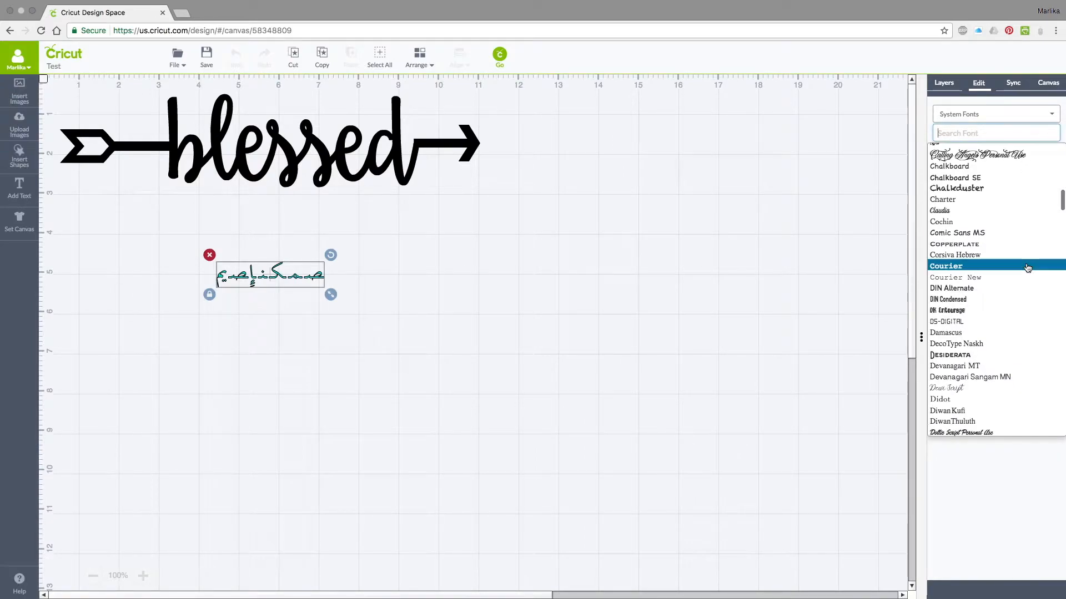
click(995, 310)
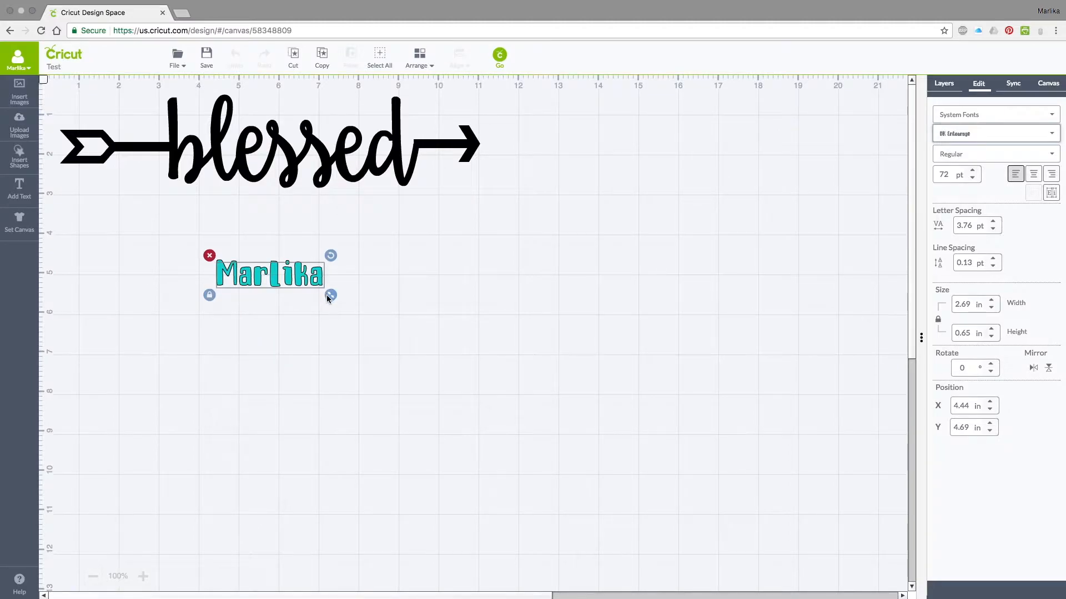
Enlarge the name text to about 6.49 by 1.67 in and place it directly beneath blessed, at about X 3.12 in and Y 2.98 in.
drag(331, 295, 488, 428)
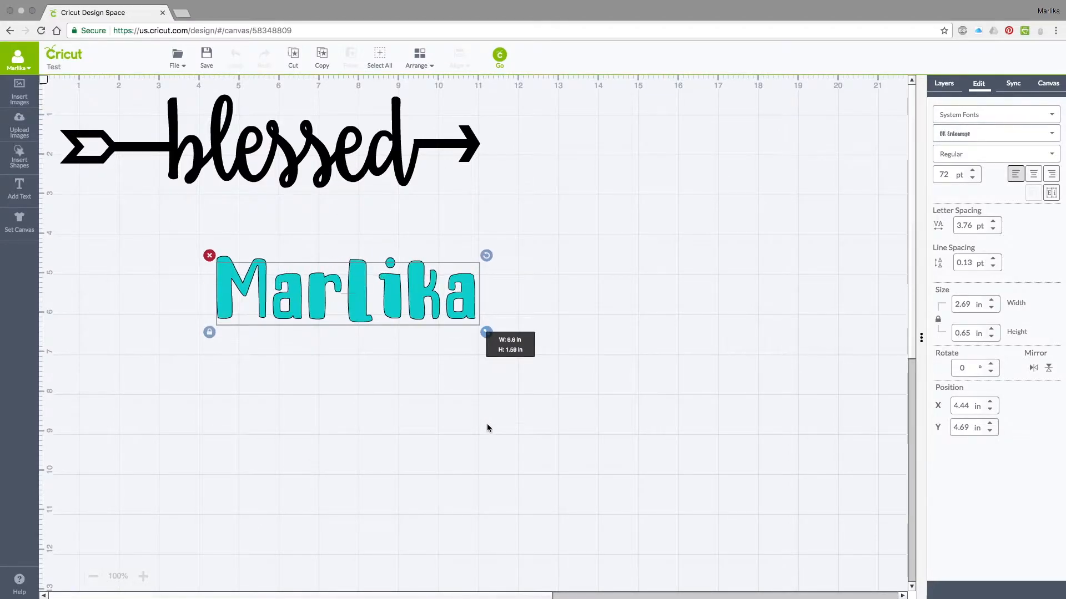
drag(482, 249, 463, 222)
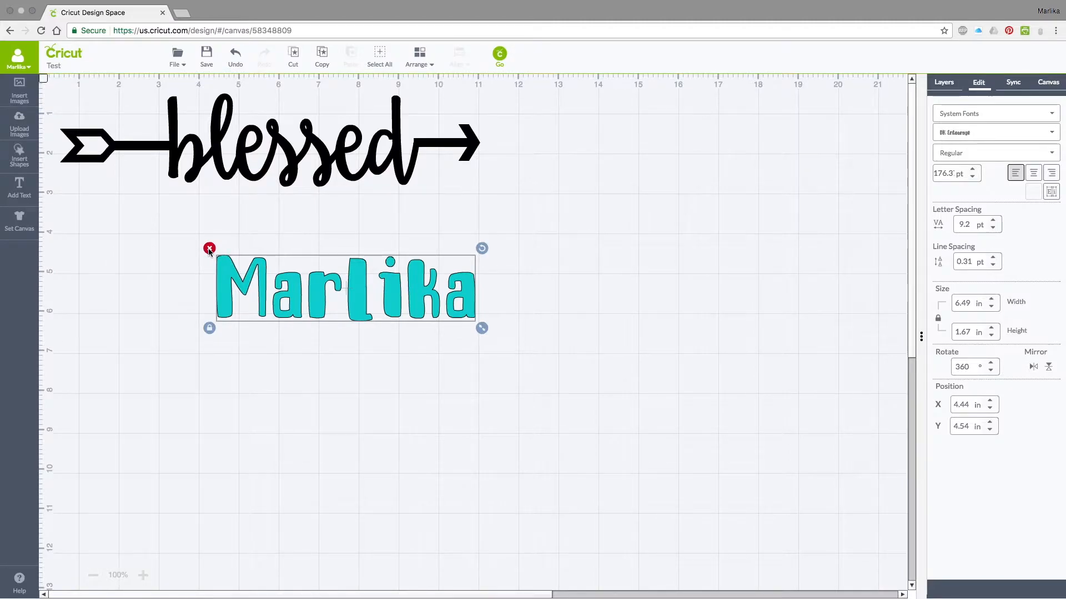
drag(316, 282, 261, 220)
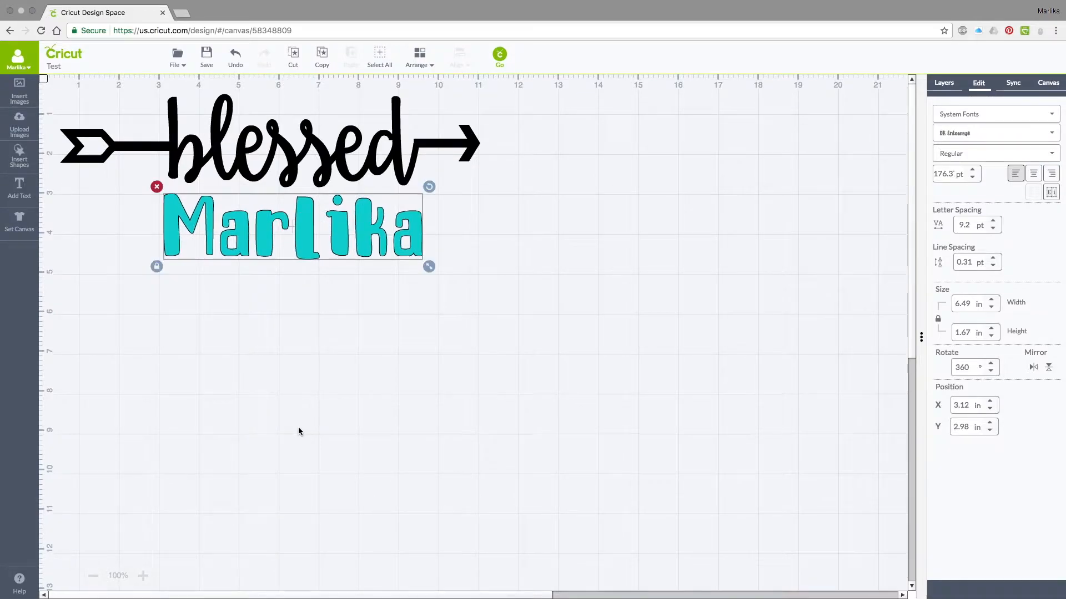
click(299, 422)
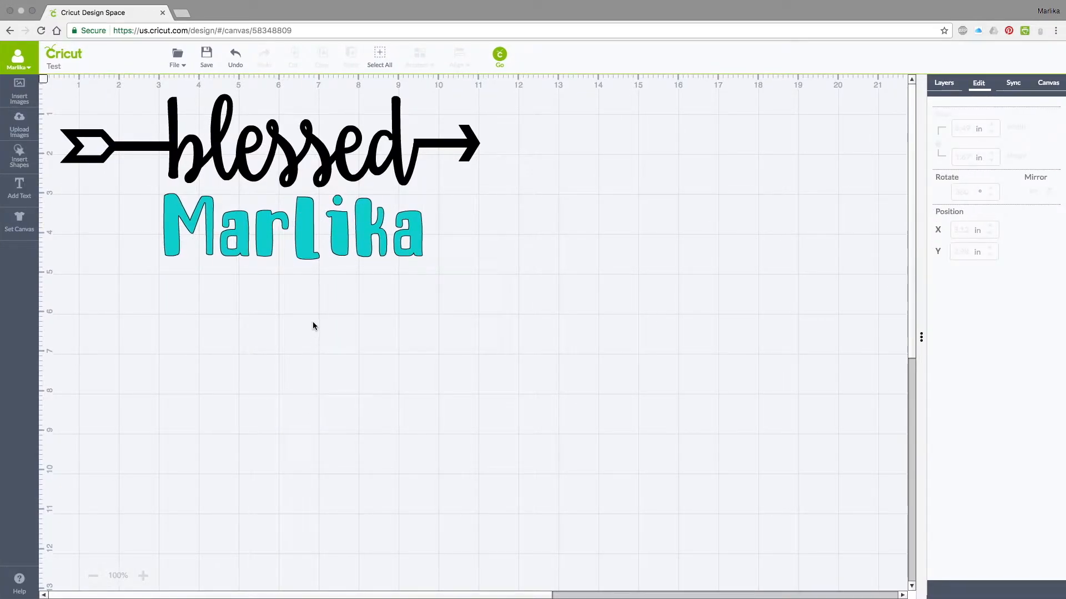
click(302, 255)
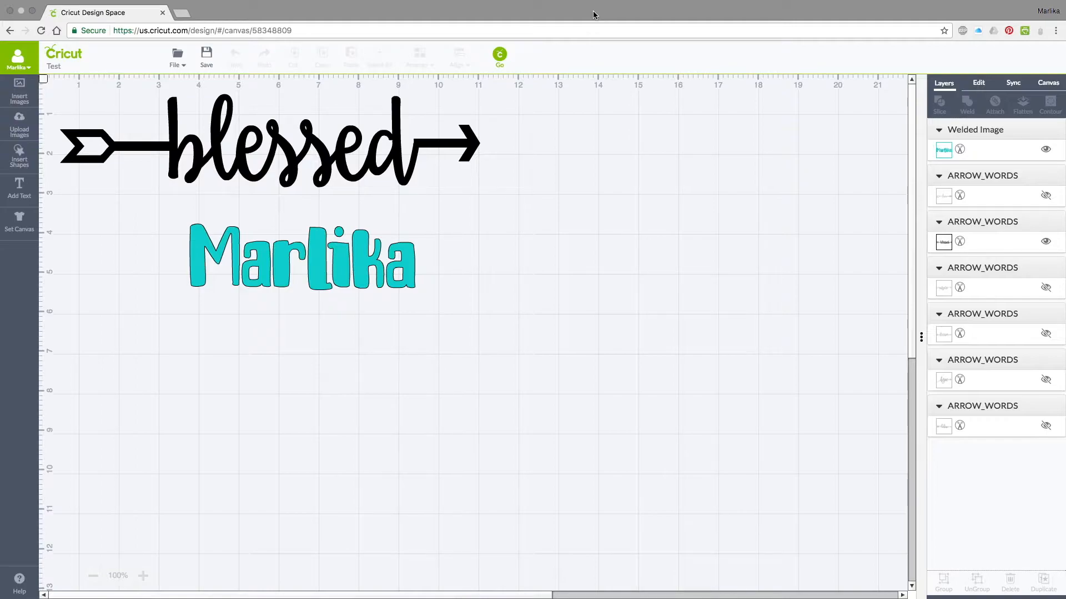
Open the cutting mat preview and mirror the image for iron-on on both the black and the teal mat.
click(500, 58)
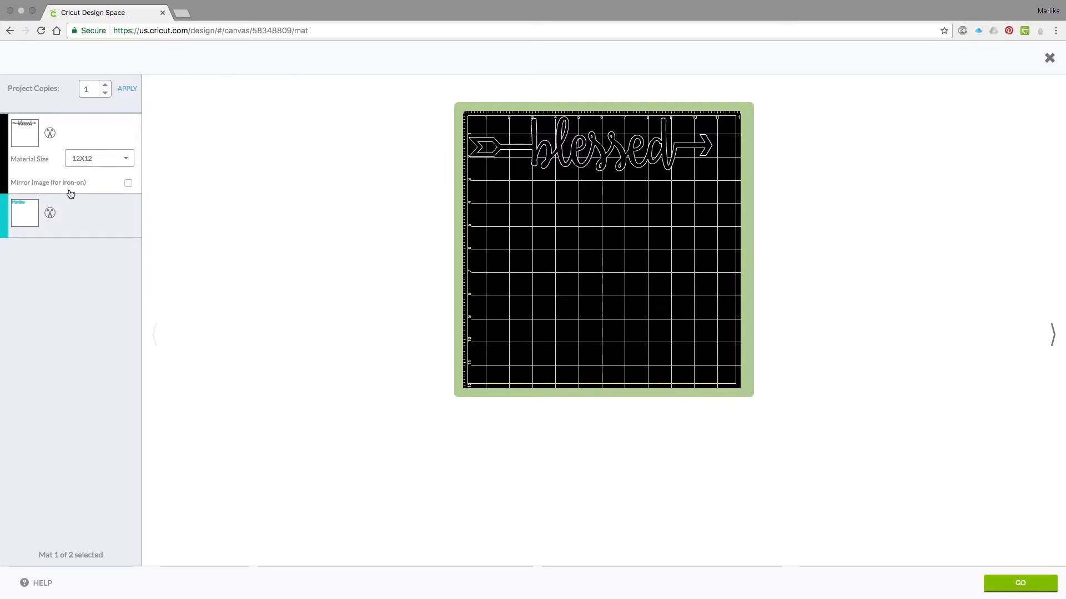
click(128, 185)
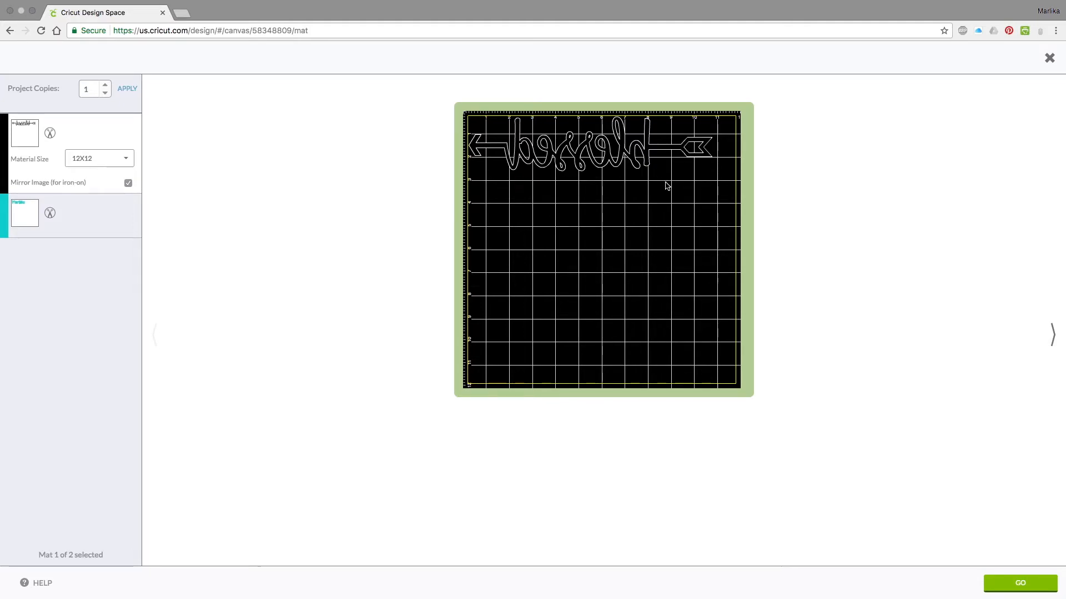
click(87, 218)
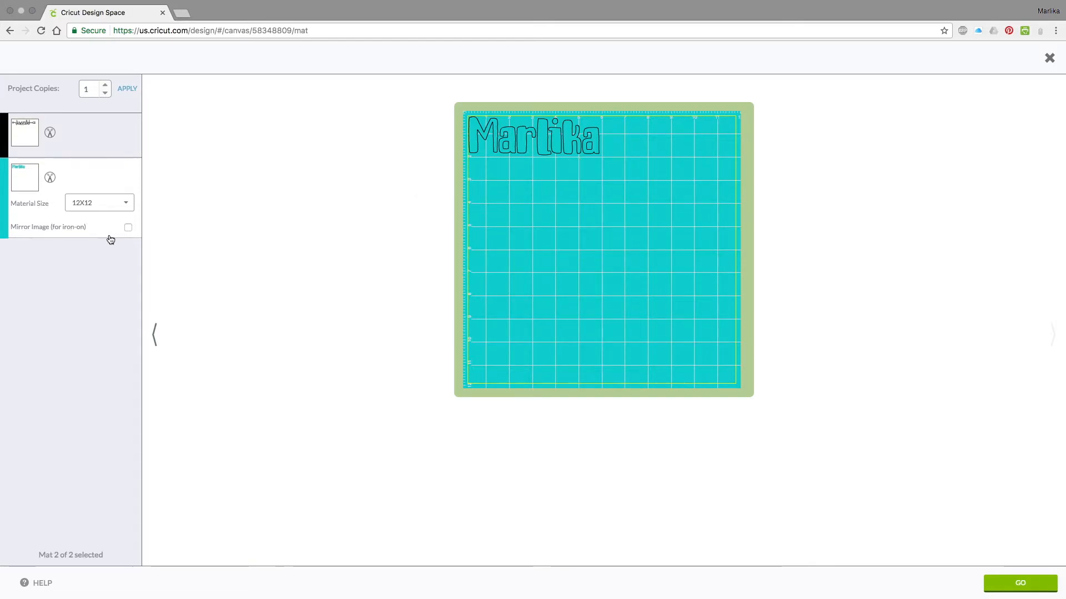
click(129, 229)
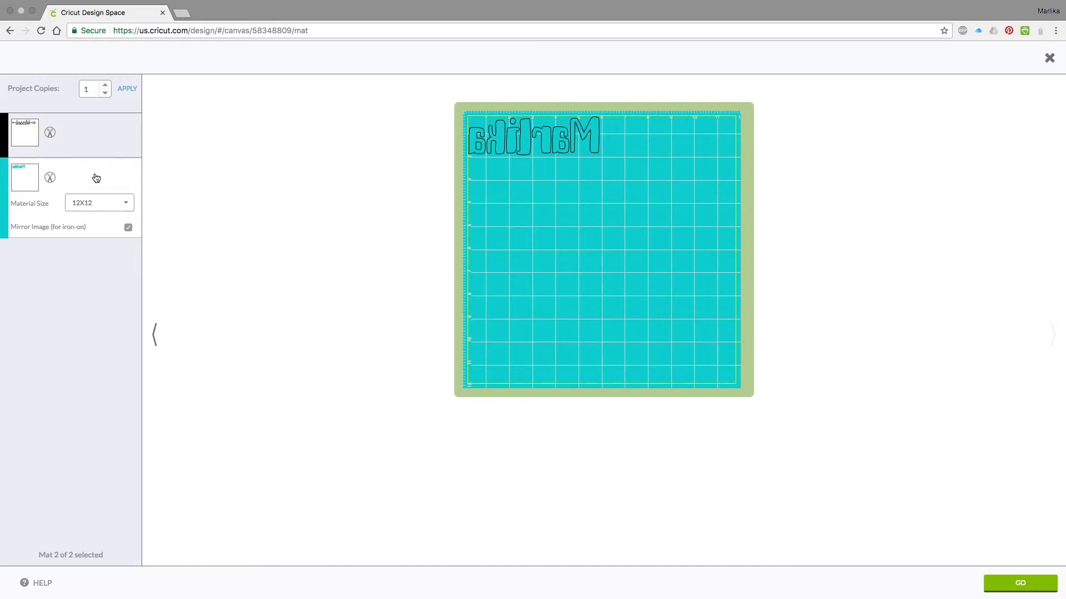
Check both mirrored mats and continue to the machine's cutting setup with the teal mat selected.
click(105, 142)
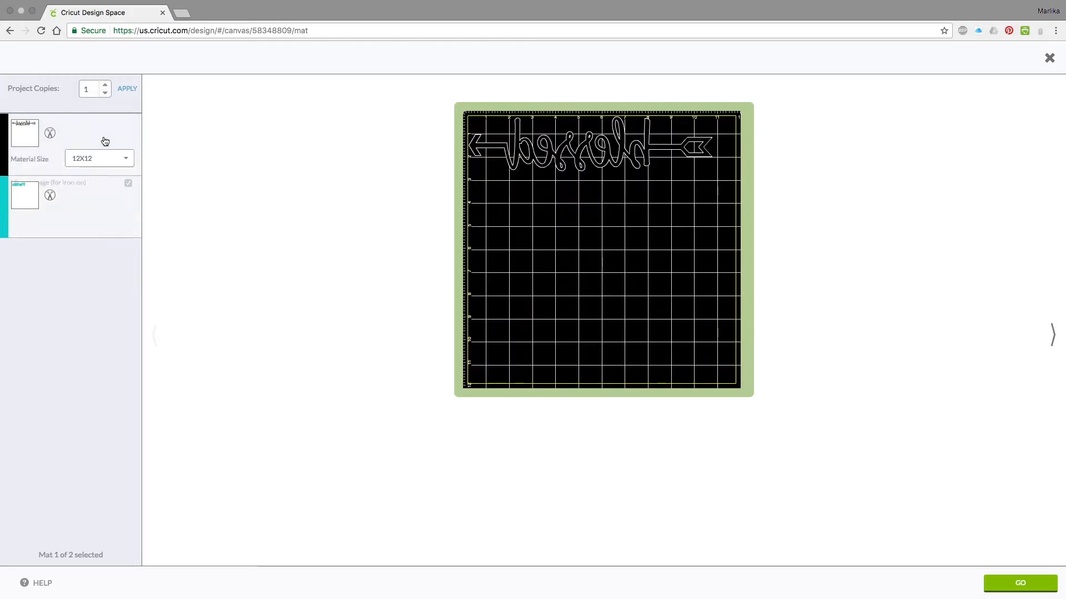
click(96, 212)
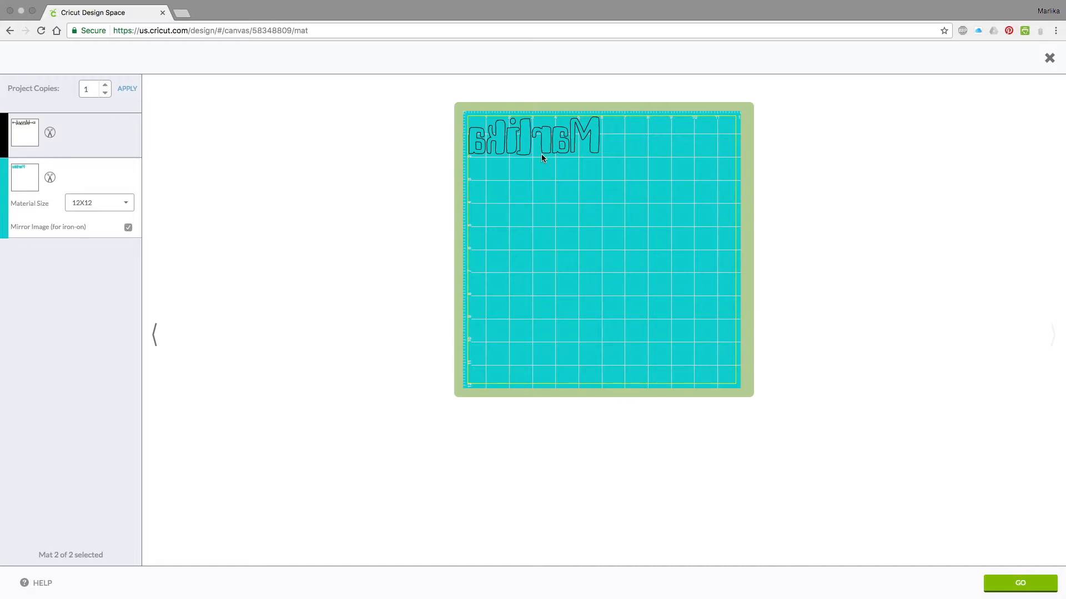
click(1008, 584)
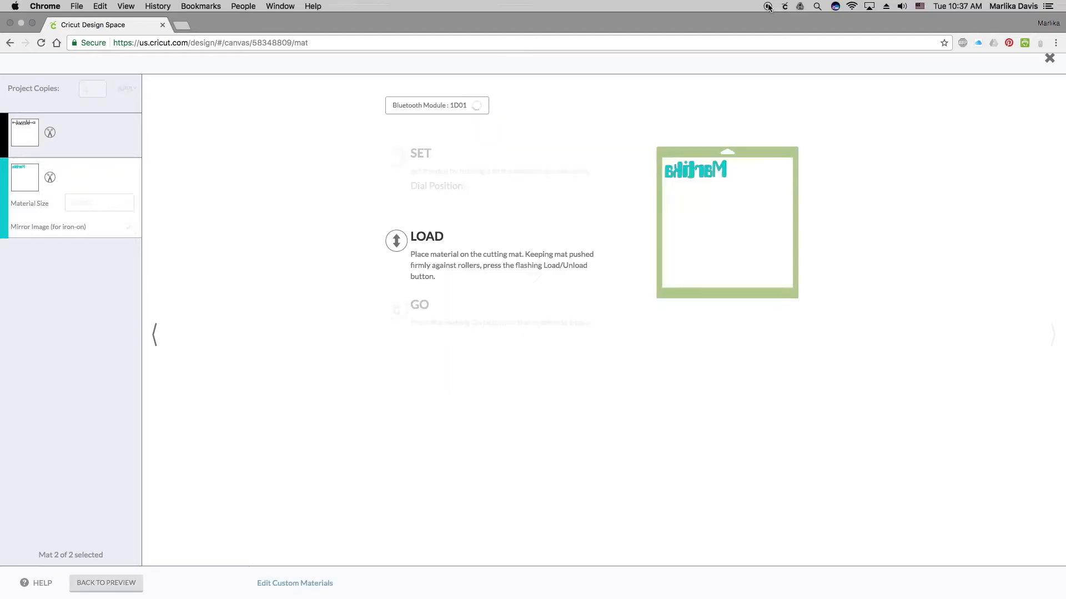